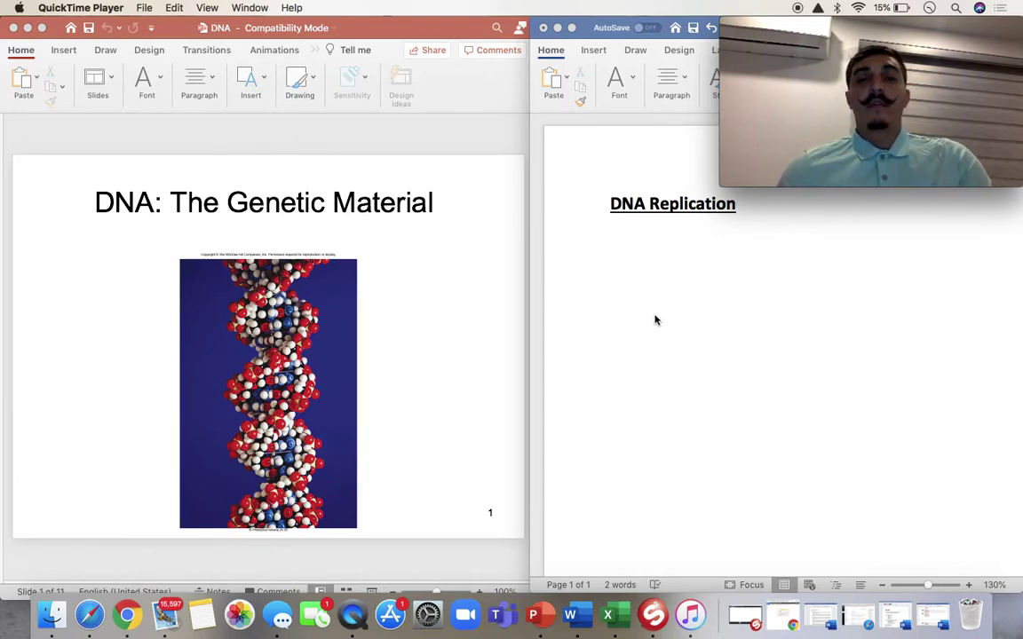
# Bring the DNA deck forward and move from slide 2 to the double-helix slide 3
pyautogui.click(441, 313)
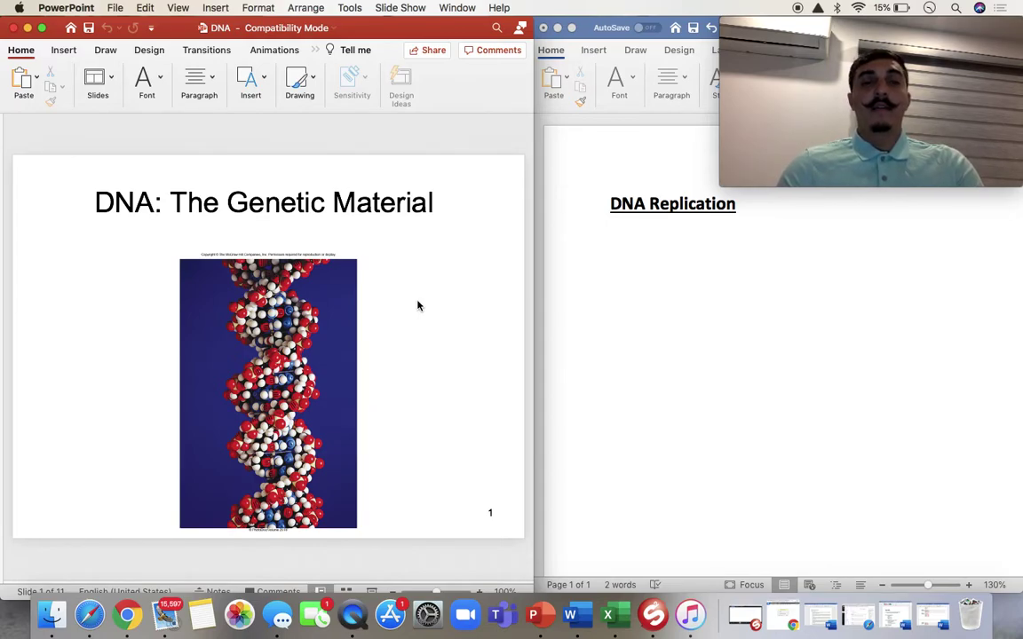
pyautogui.scroll(-2, 418, 306)
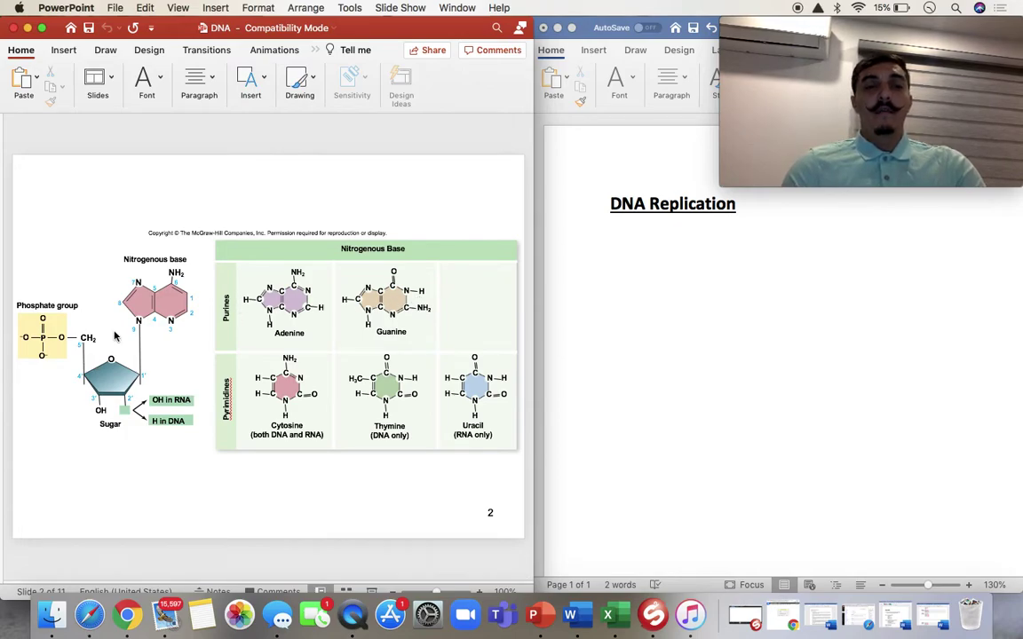
pyautogui.click(646, 266)
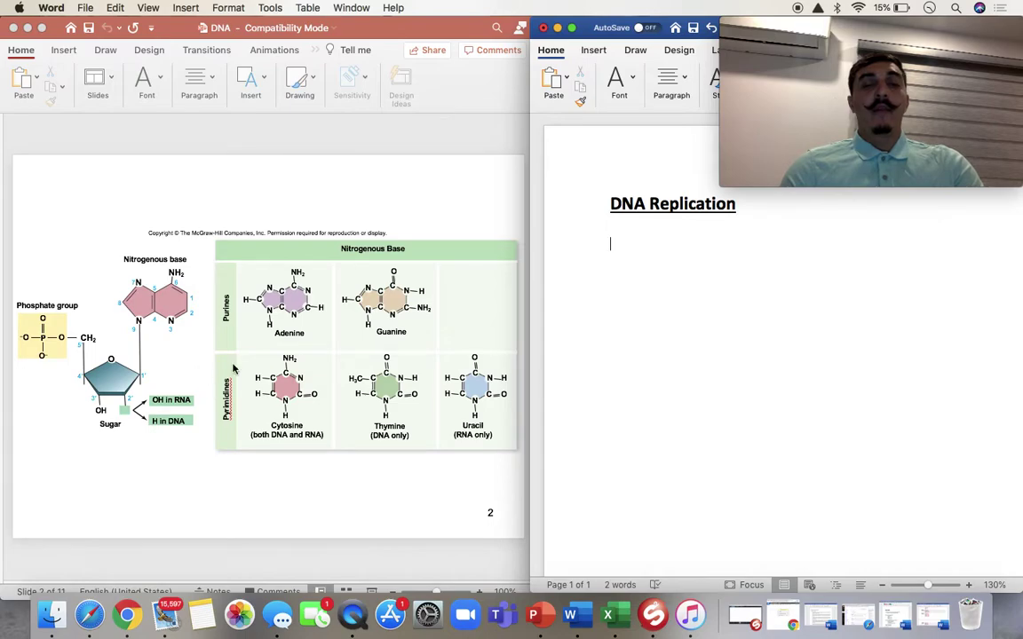
pyautogui.click(210, 462)
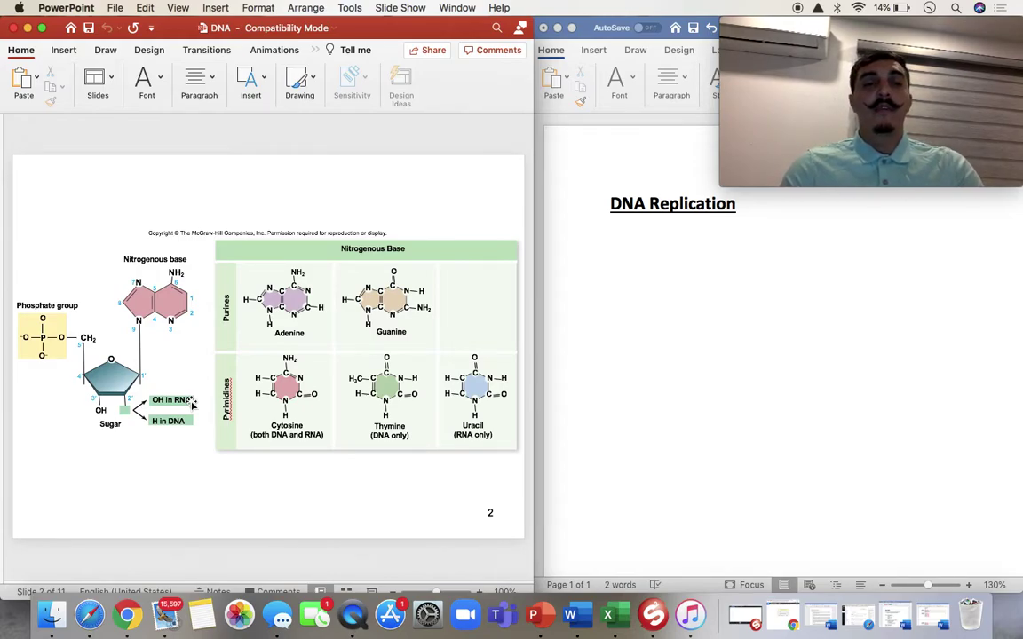
pyautogui.press('Down')
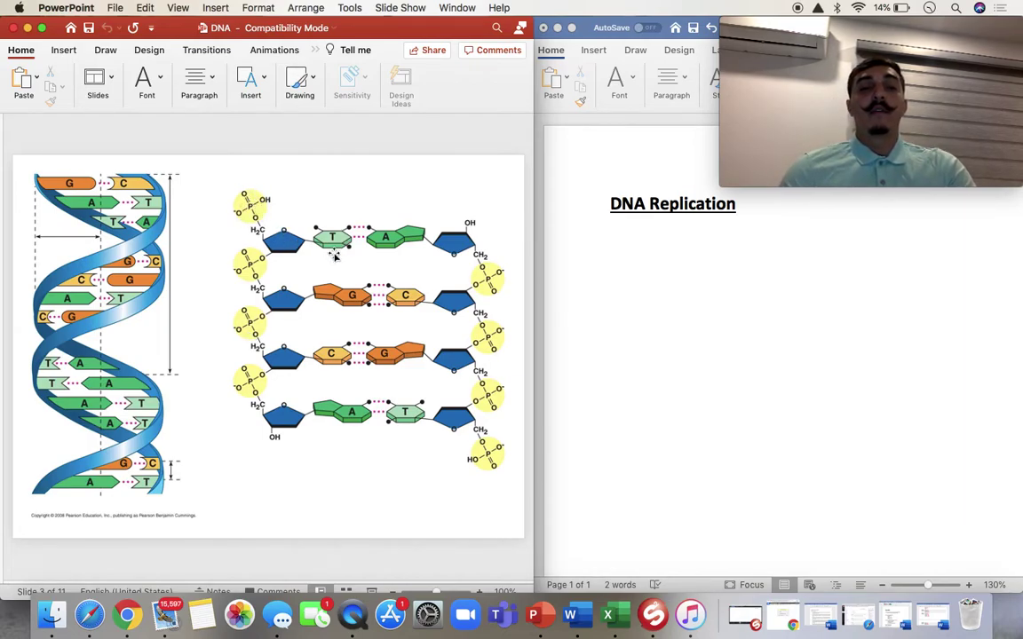
# Advance past the base-pairing and Rosalind Franklin slides to slide 6's parent molecule figure
pyautogui.press('Down')
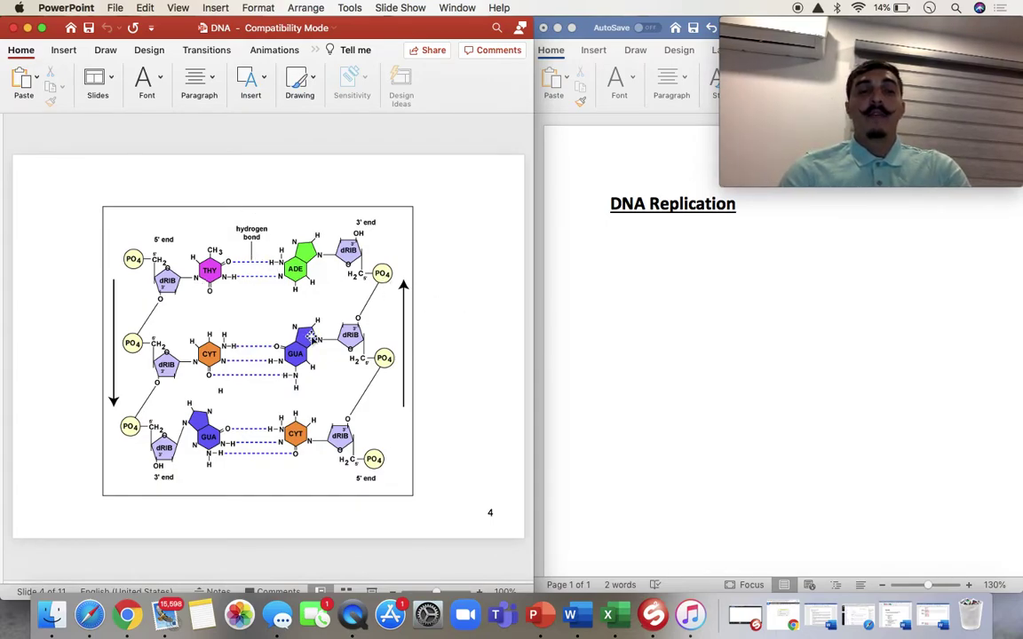
pyautogui.press('Down')
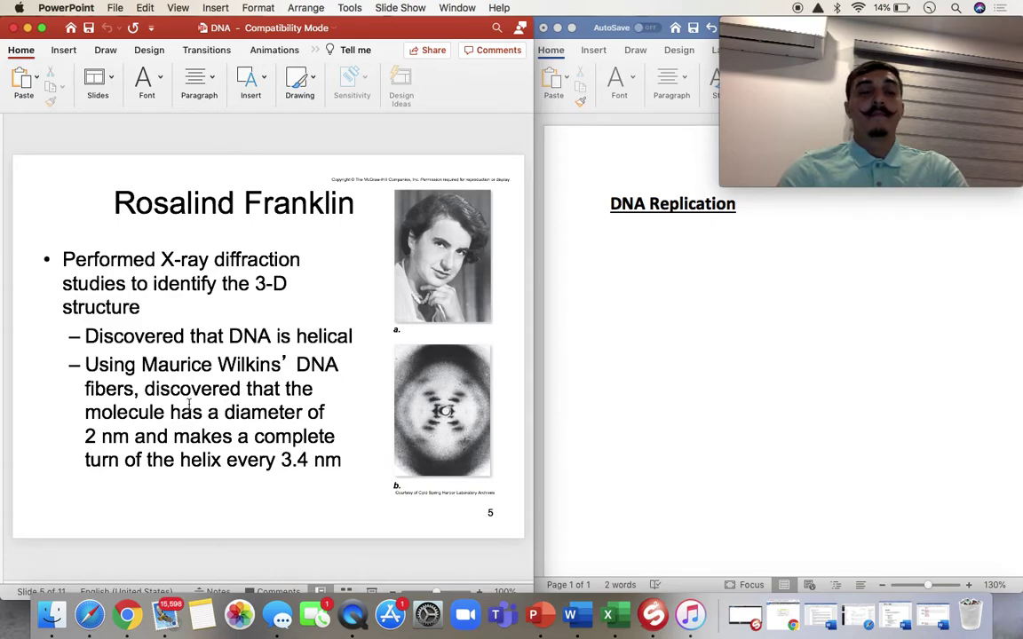
pyautogui.scroll(-3, 290, 436)
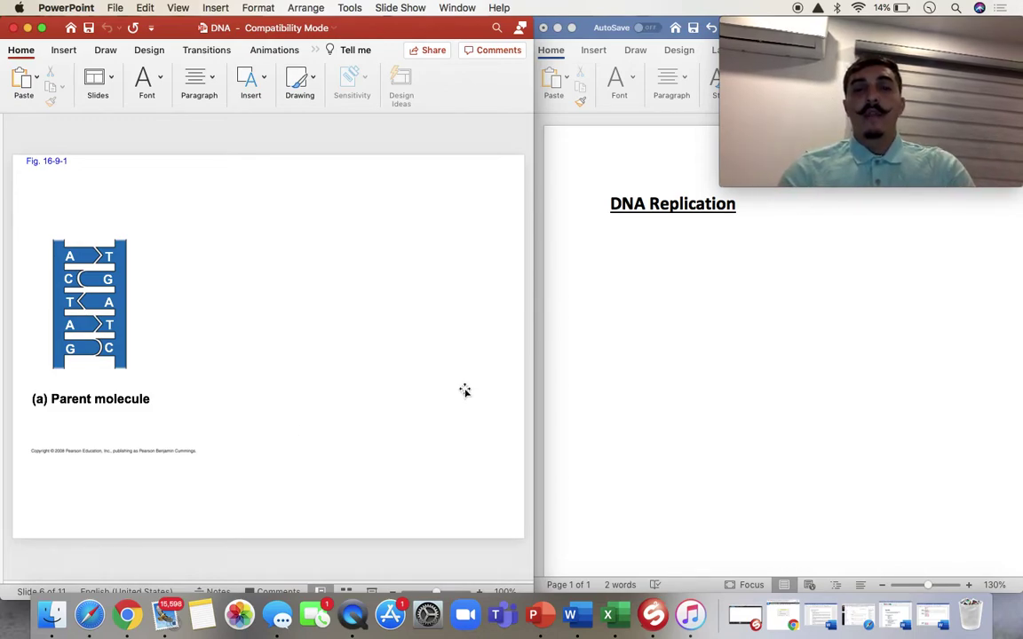
# Step Fig. 16-9 through to slide 8, showing separated strands and two daughter DNA molecules
pyautogui.click(636, 249)
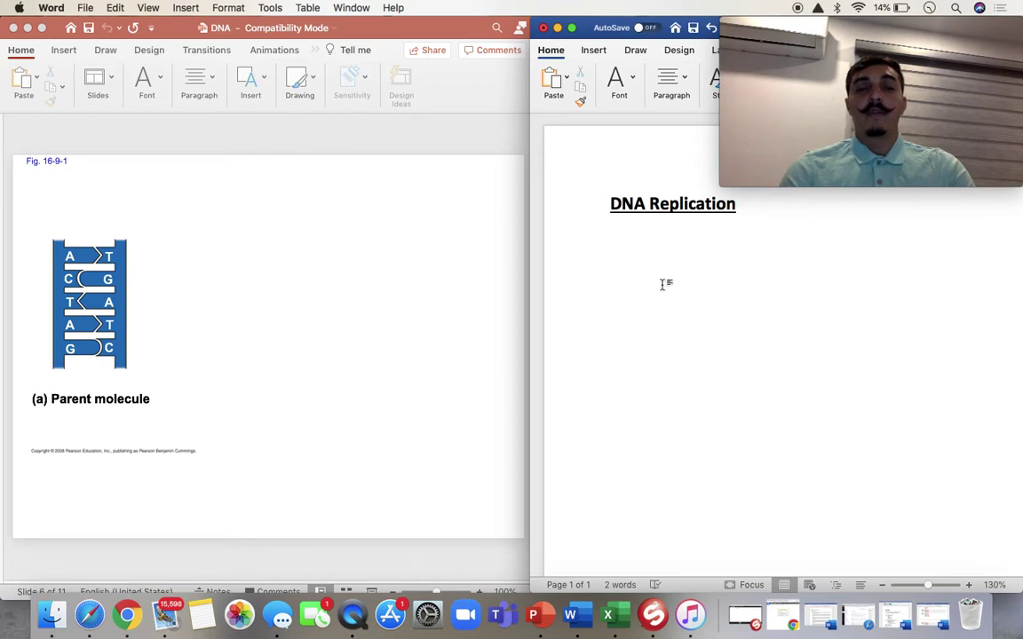
pyautogui.click(210, 349)
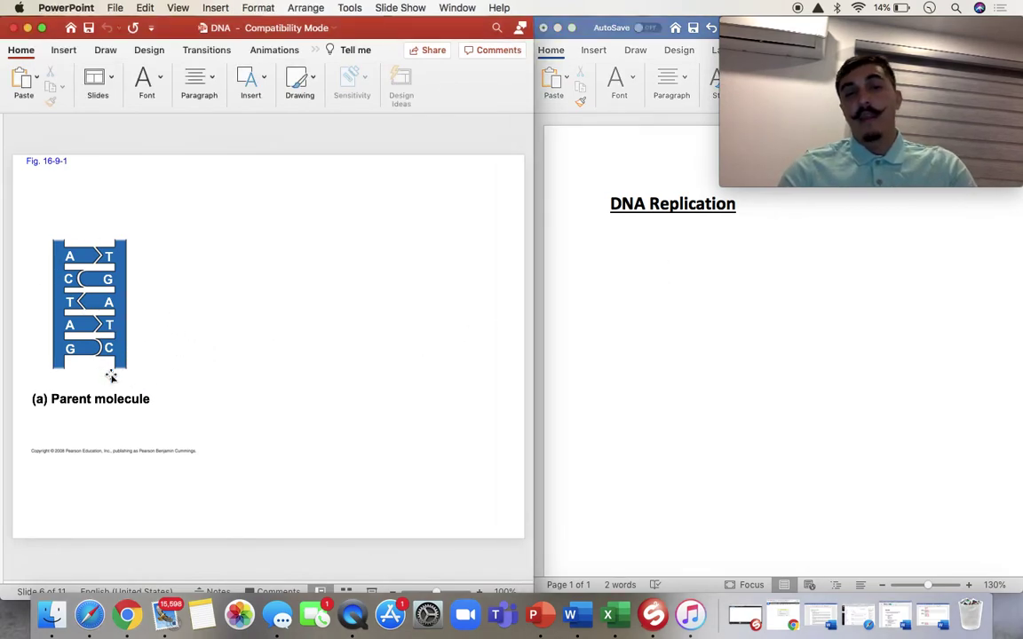
pyautogui.press('Down')
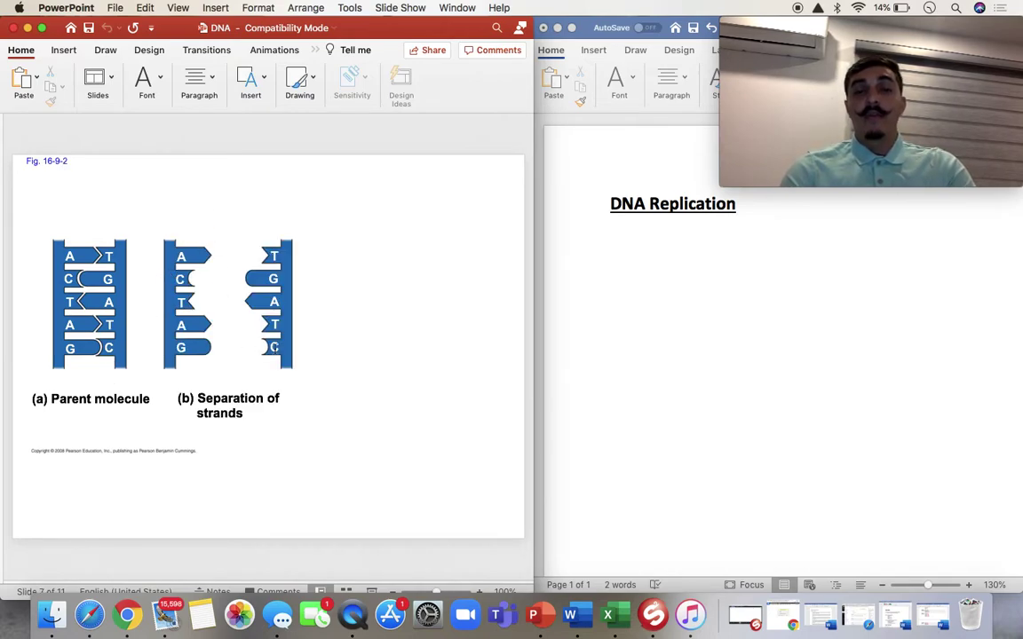
pyautogui.press('Down')
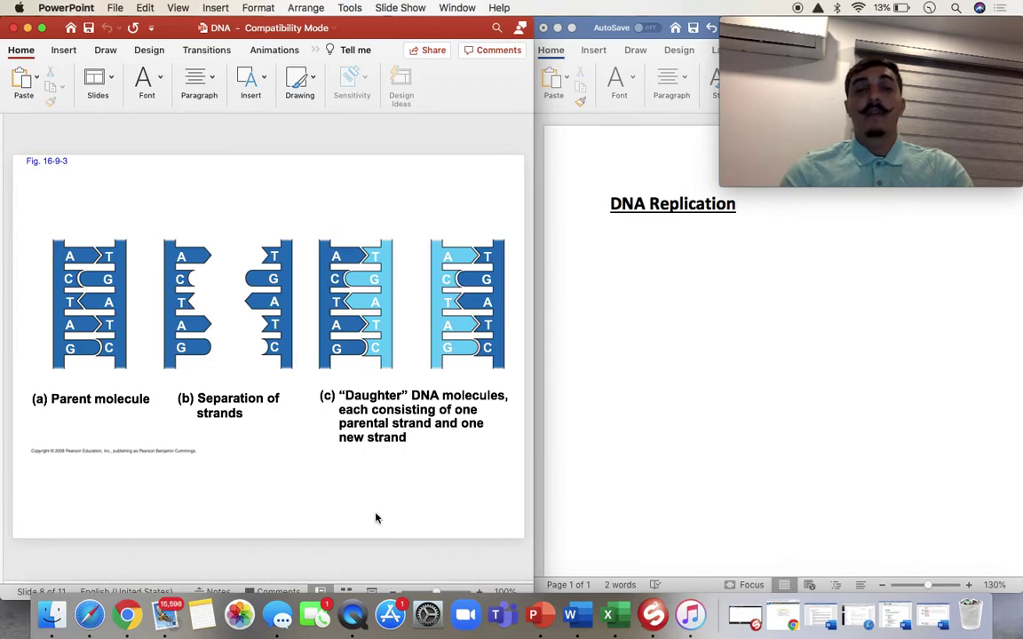
# Type 'To create 2 semi-conservative DNA' and 'Replication occurs 1 time, in the S phase.' under the heading
pyautogui.click(644, 247)
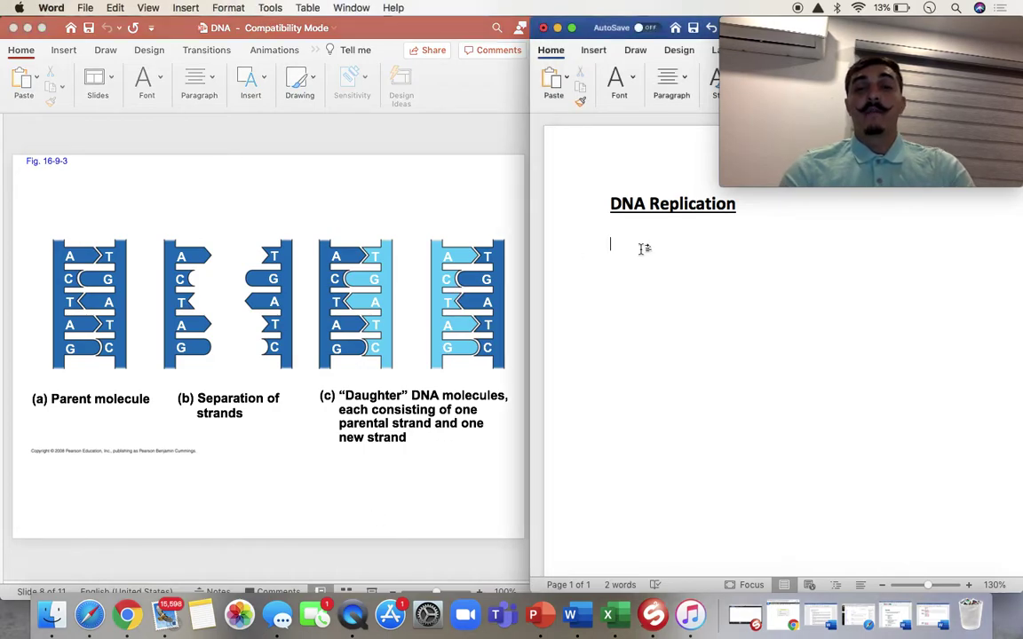
pyautogui.write('To create ')
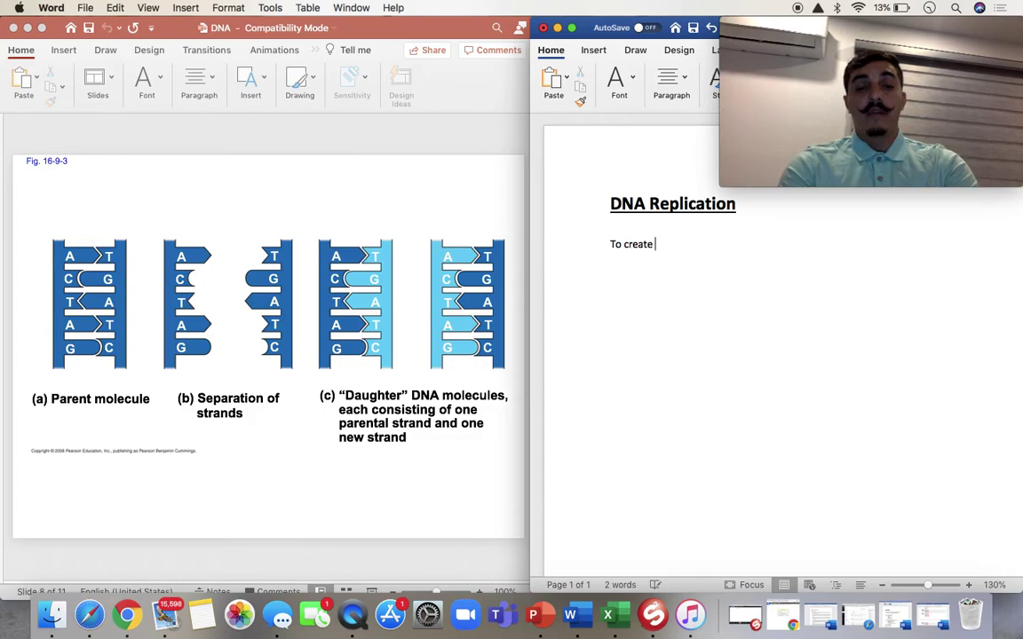
pyautogui.write('2 semi-cons')
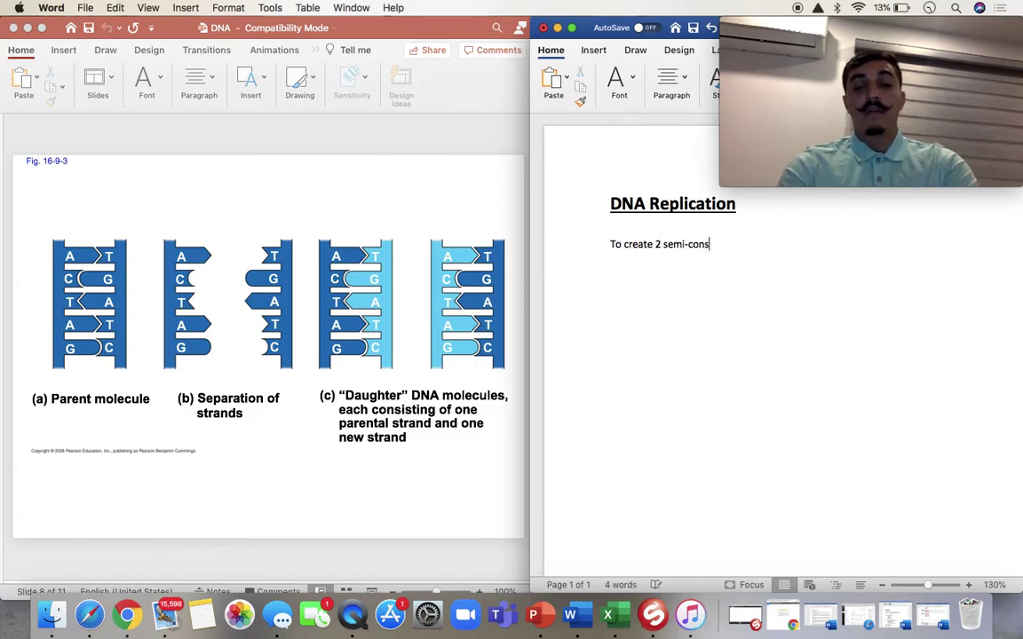
pyautogui.write('ervative ')
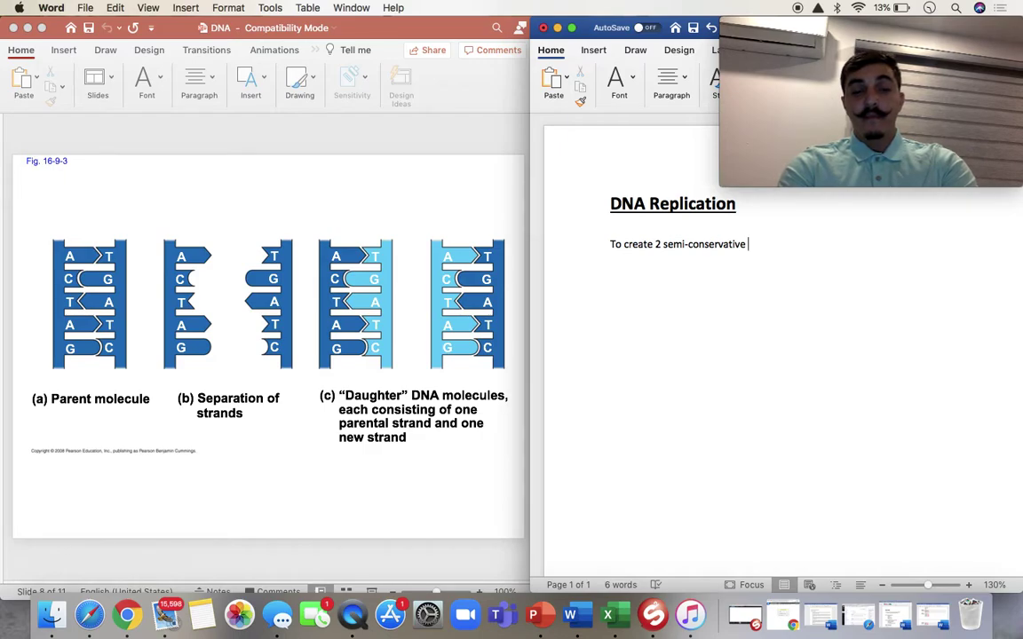
pyautogui.write('DNA copies')
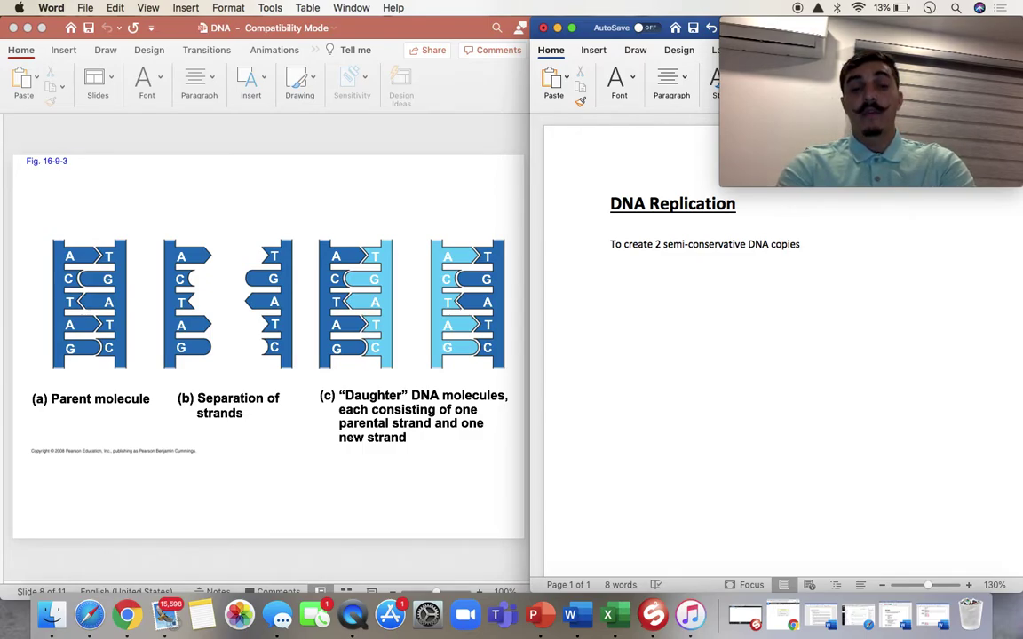
pyautogui.write('Replication occurs ')
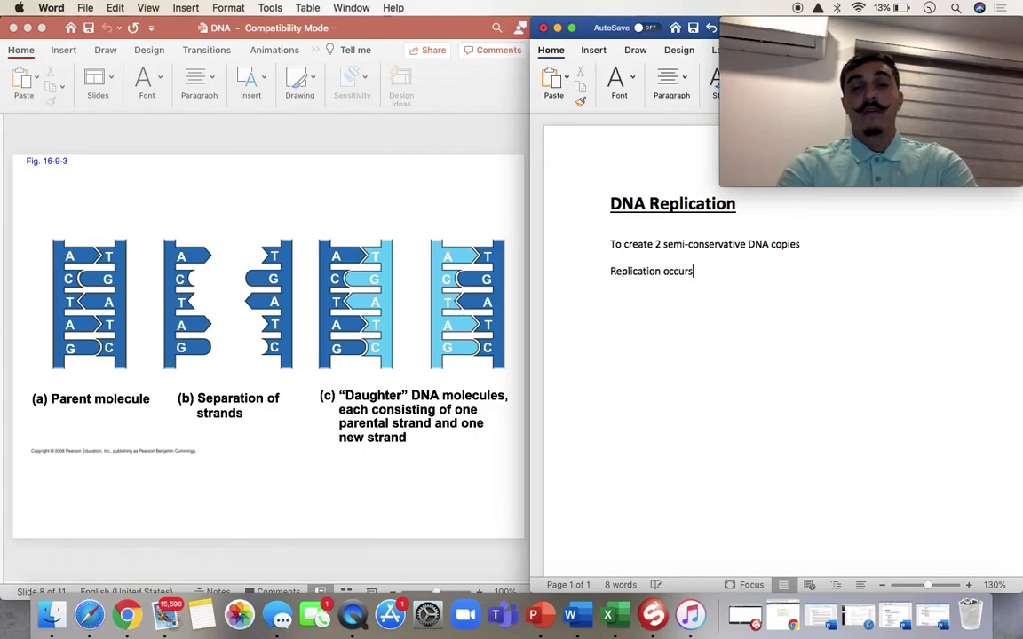
pyautogui.write('1 time, ')
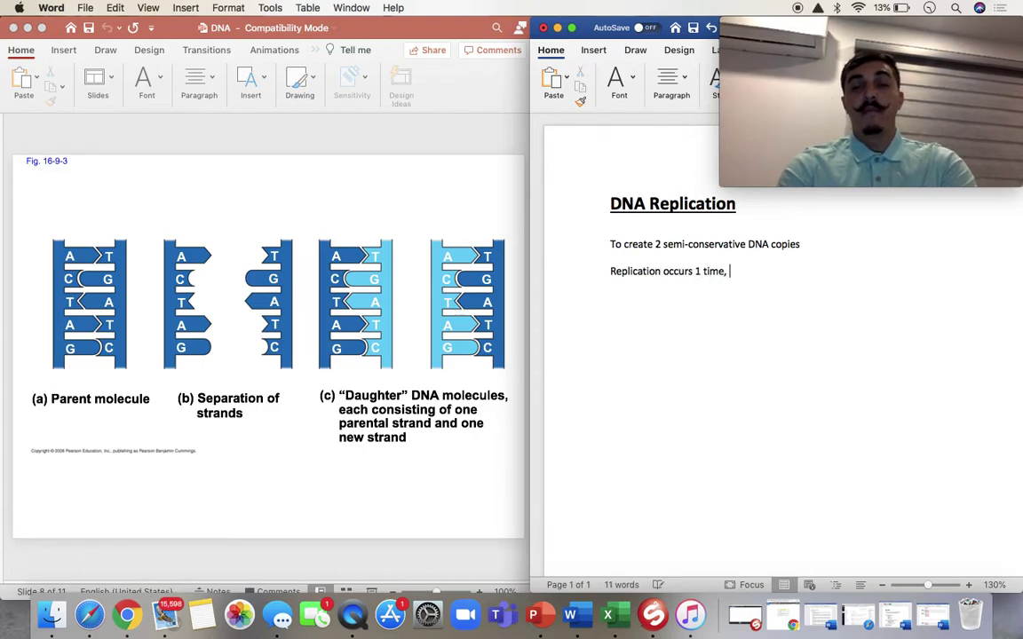
pyautogui.write('in the S phase')
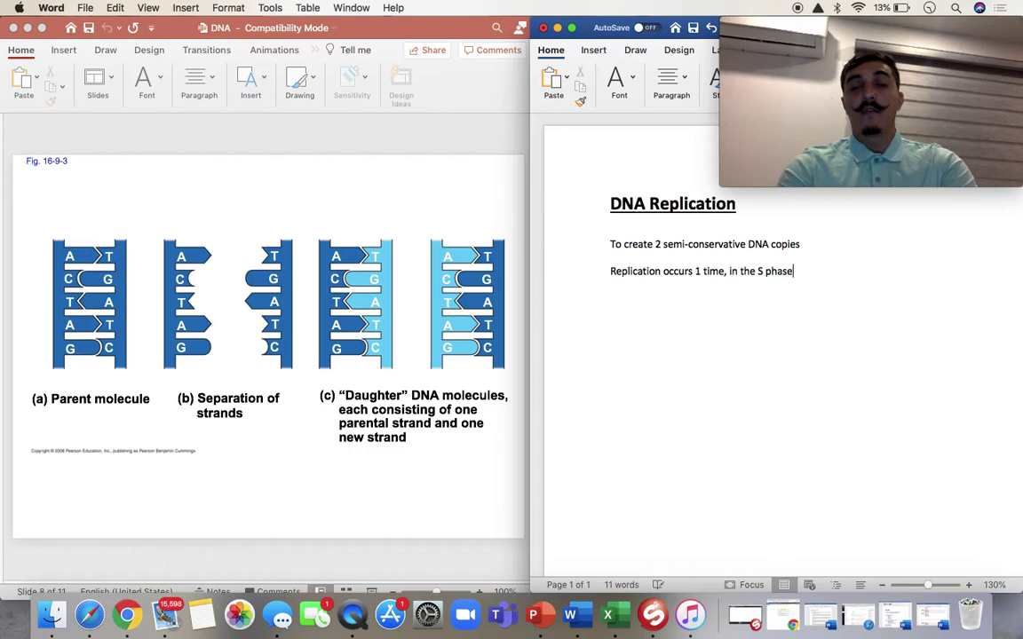
pyautogui.write('.')
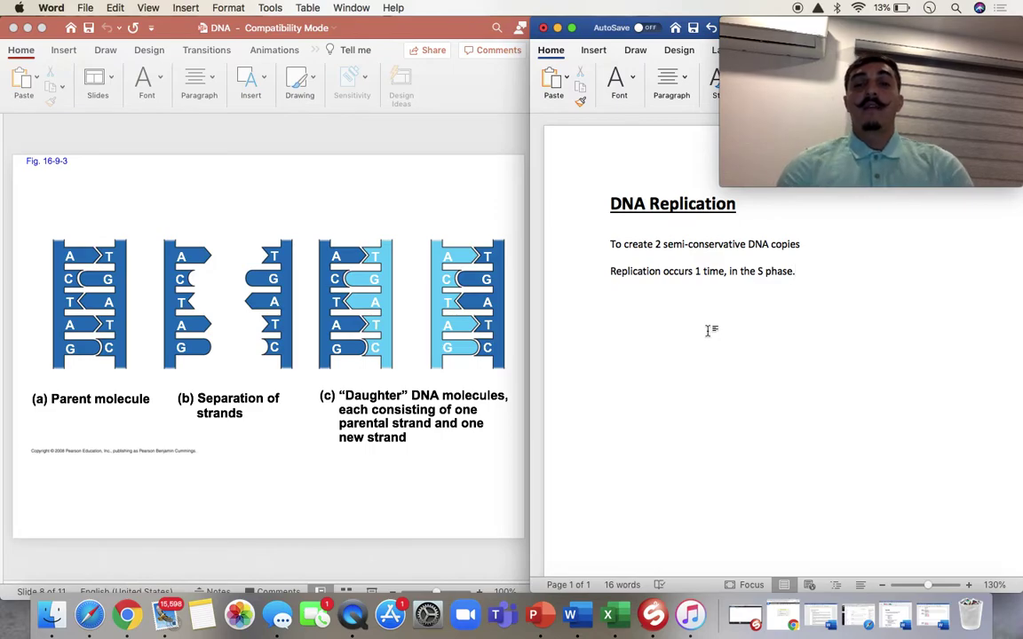
pyautogui.click(410, 475)
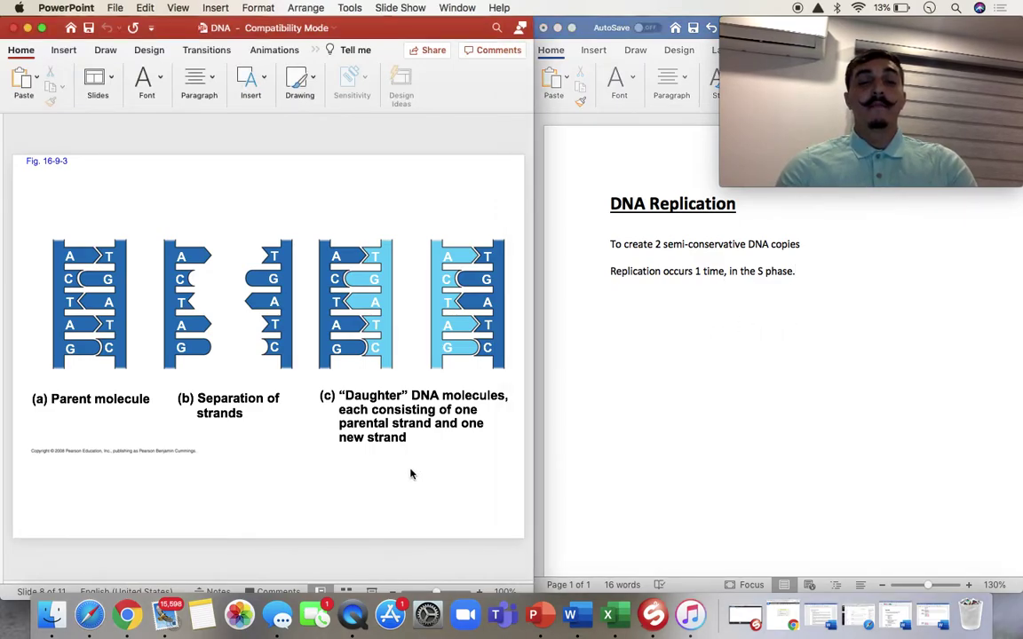
pyautogui.press('Down')
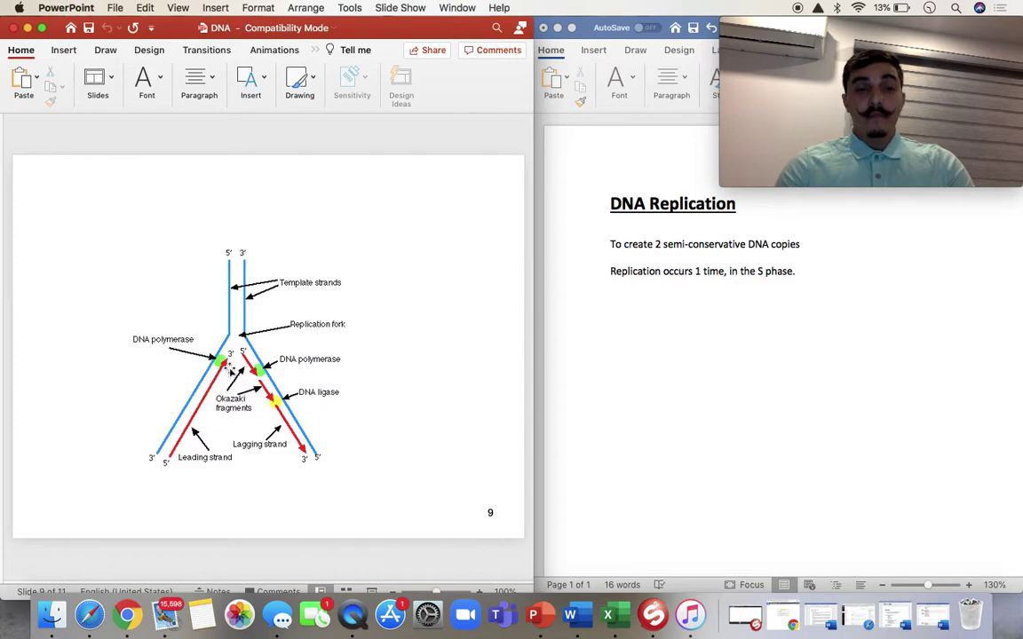
# Return focus to the Word notes after the S-phase sentence
pyautogui.click(627, 320)
# Add 'Primase: enzyme that inserts a primer' and 'Primer: the starting point of replication' on separate lines
pyautogui.press('Return')
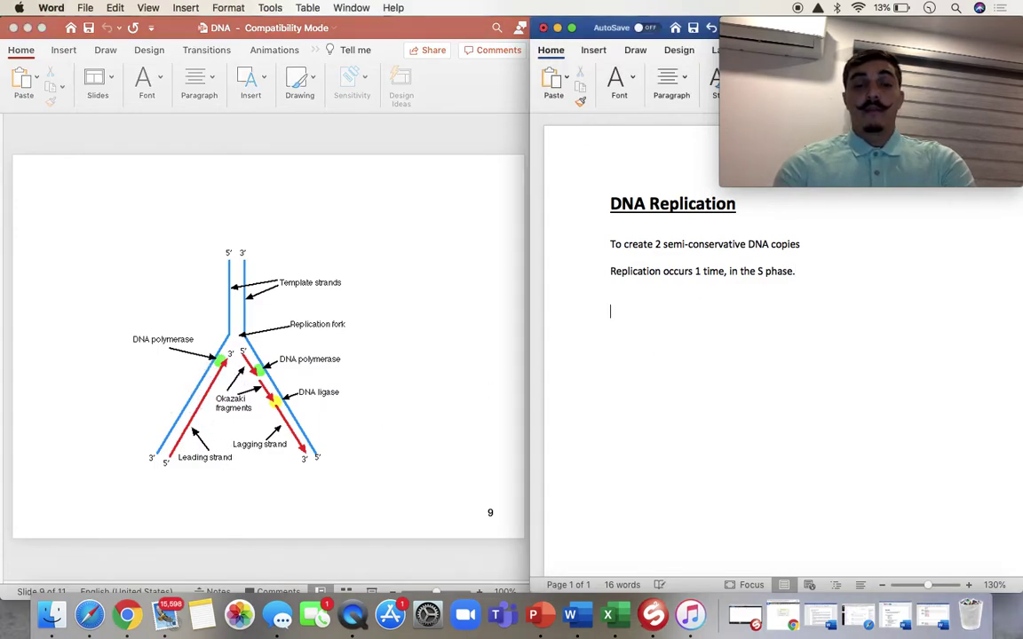
pyautogui.write('Primase')
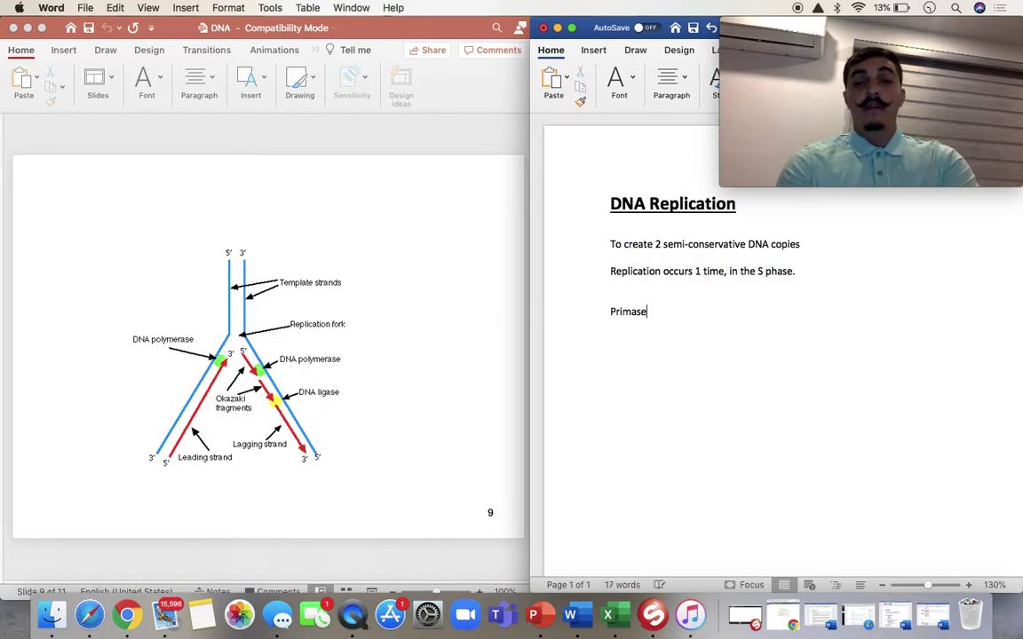
pyautogui.write(': en')
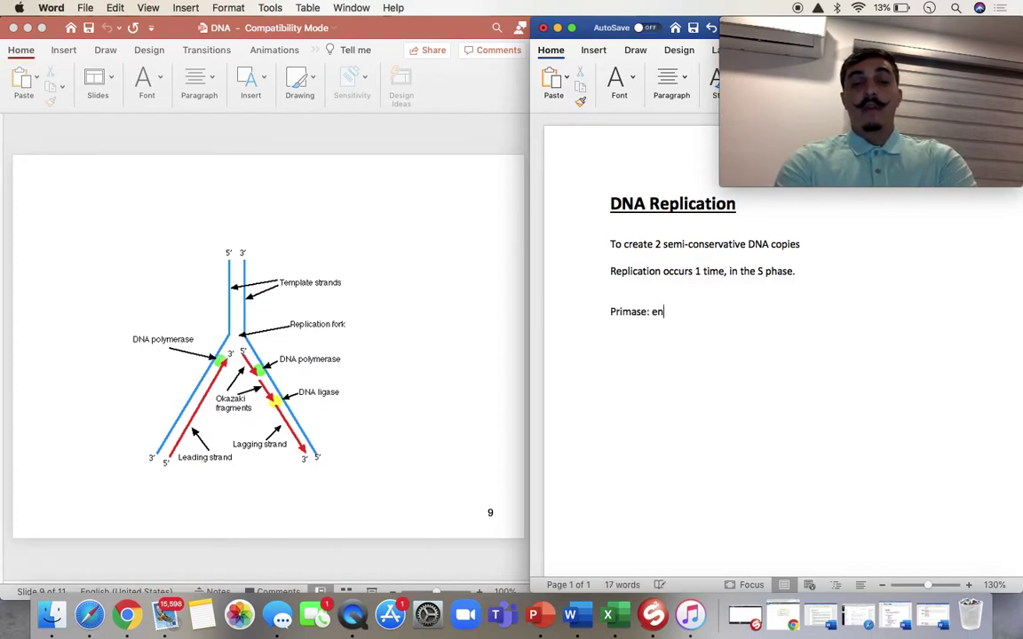
pyautogui.write('zyme')
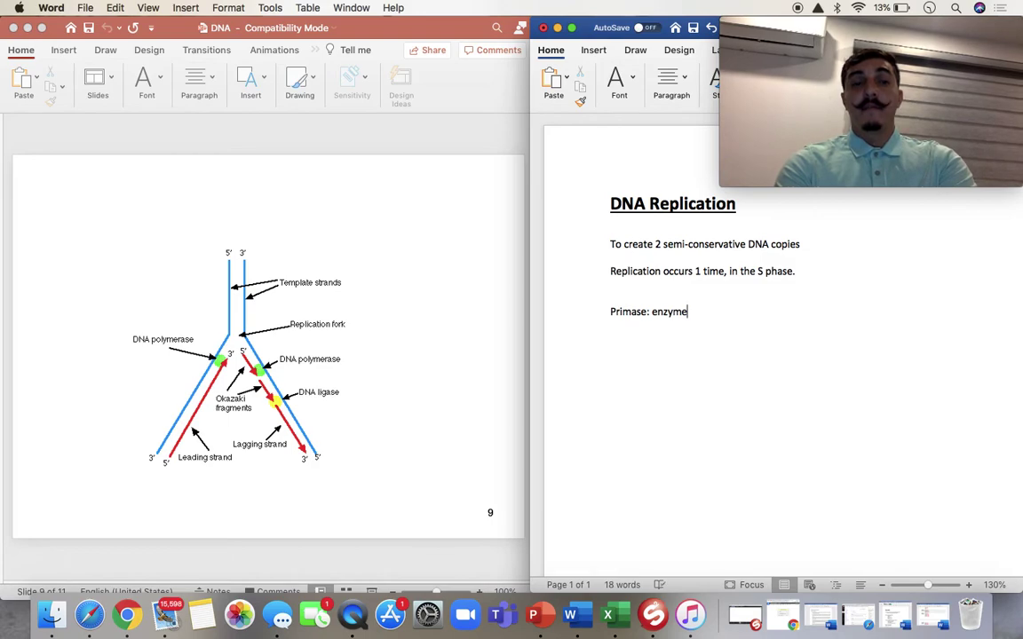
pyautogui.write(' that inserts a pr')
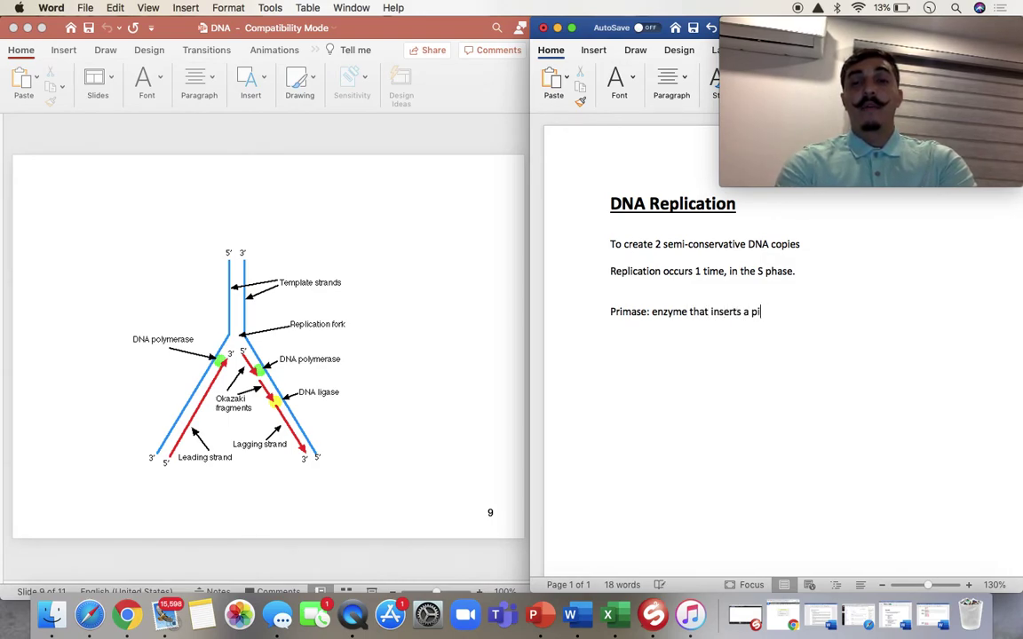
pyautogui.write('imer')
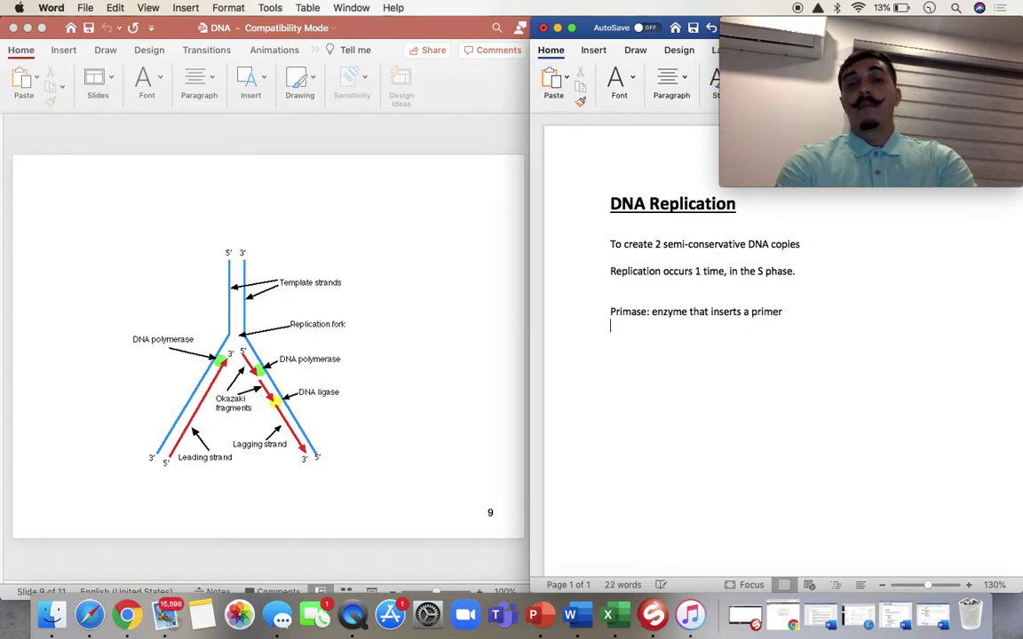
pyautogui.write('  Primer')
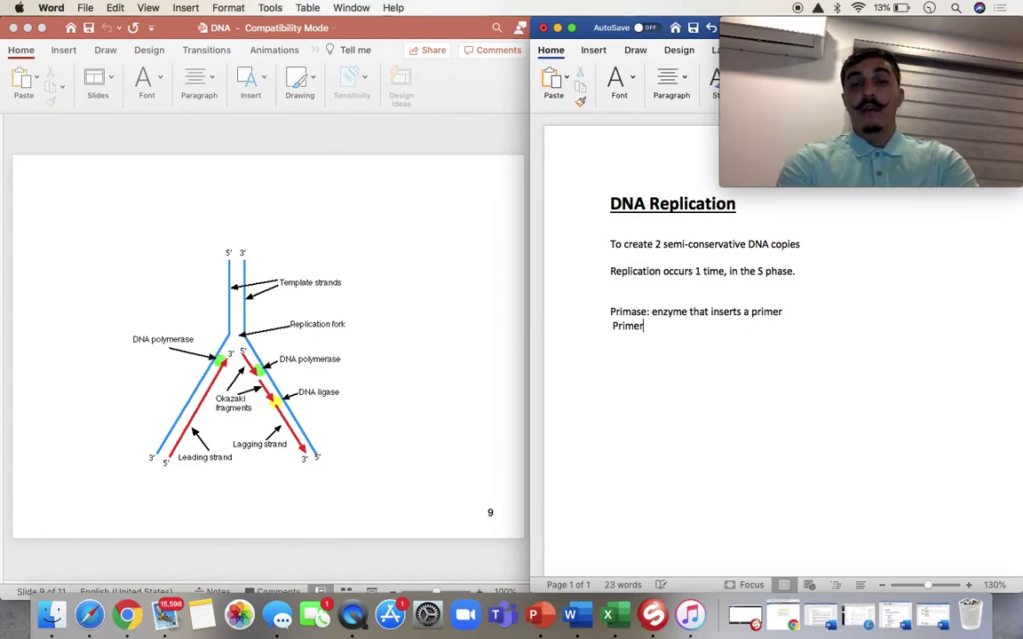
pyautogui.write(': the sta')
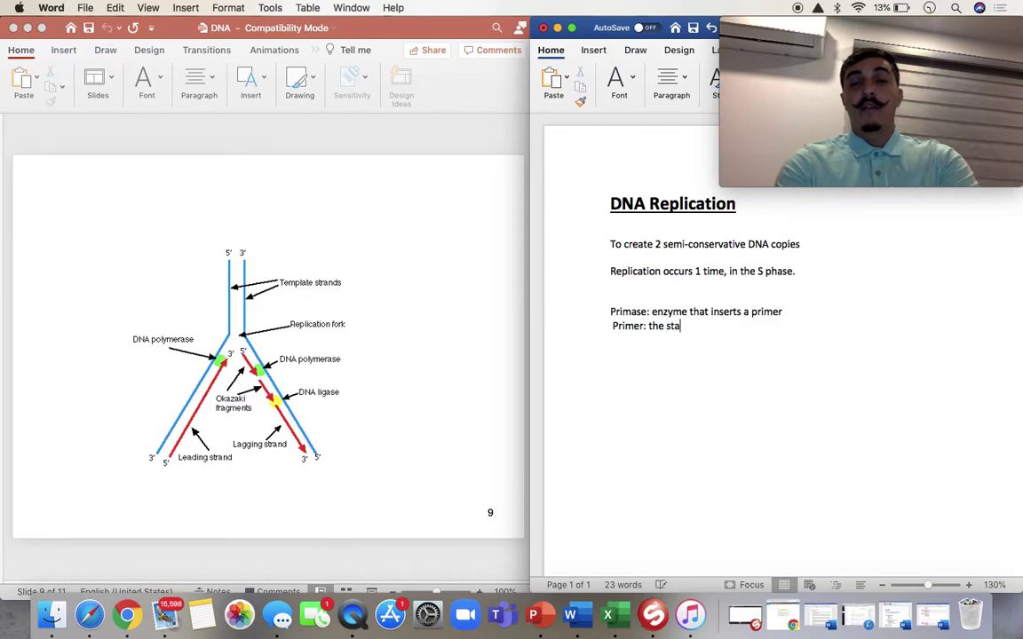
pyautogui.write('rting point of')
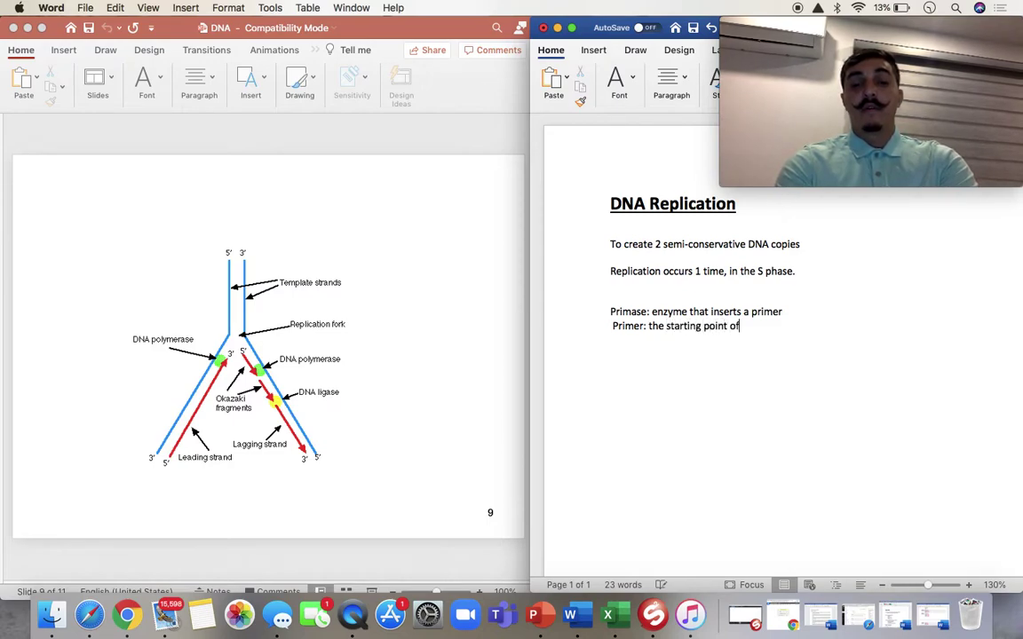
pyautogui.write(' replication')
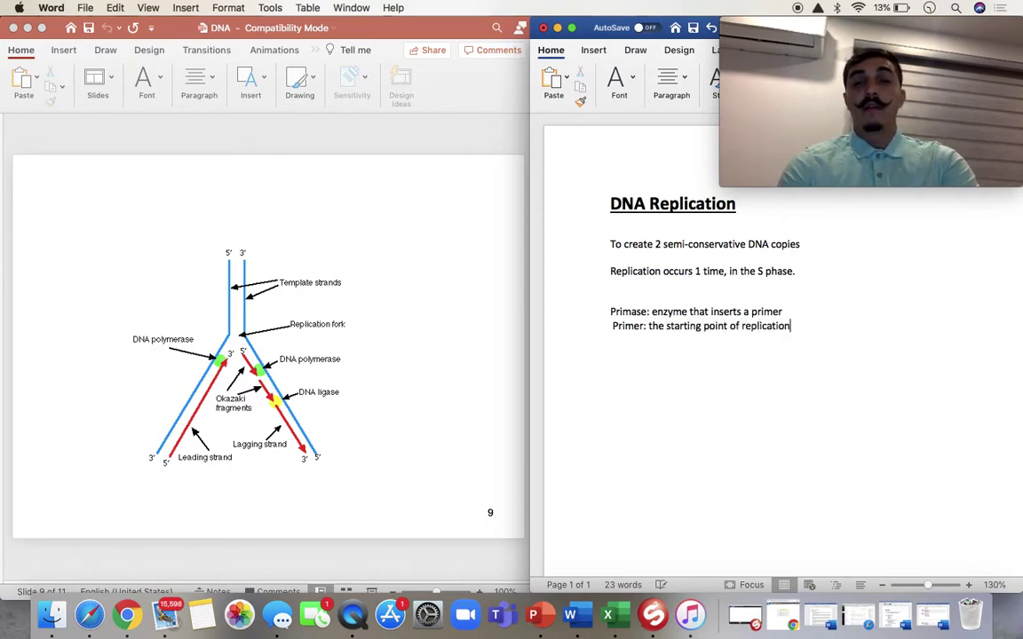
pyautogui.click(611, 326)
pyautogui.press('BackSpace')
pyautogui.press('Return')
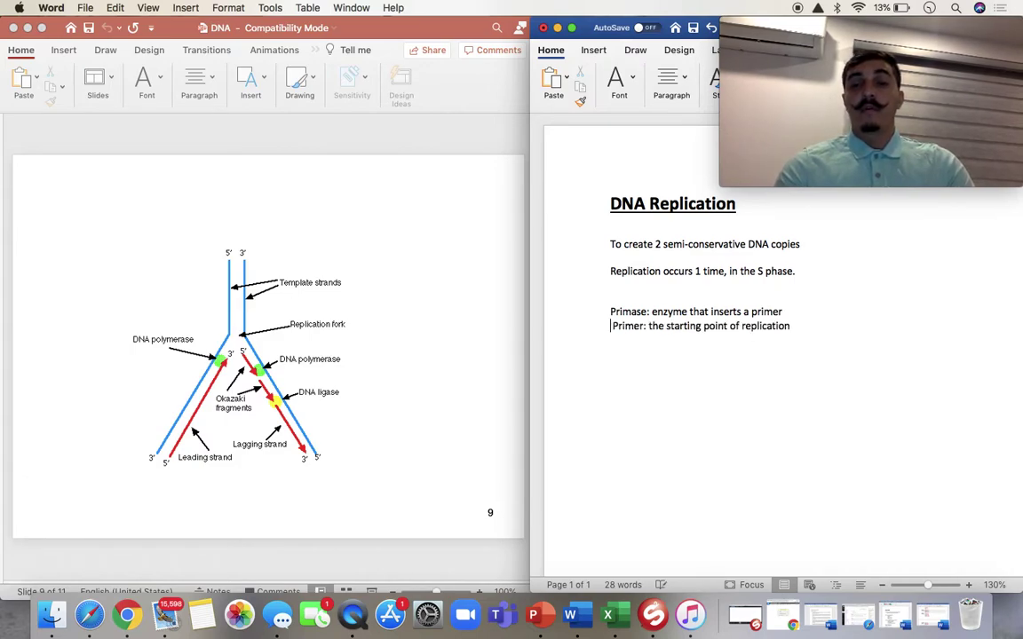
pyautogui.press('BackSpace')
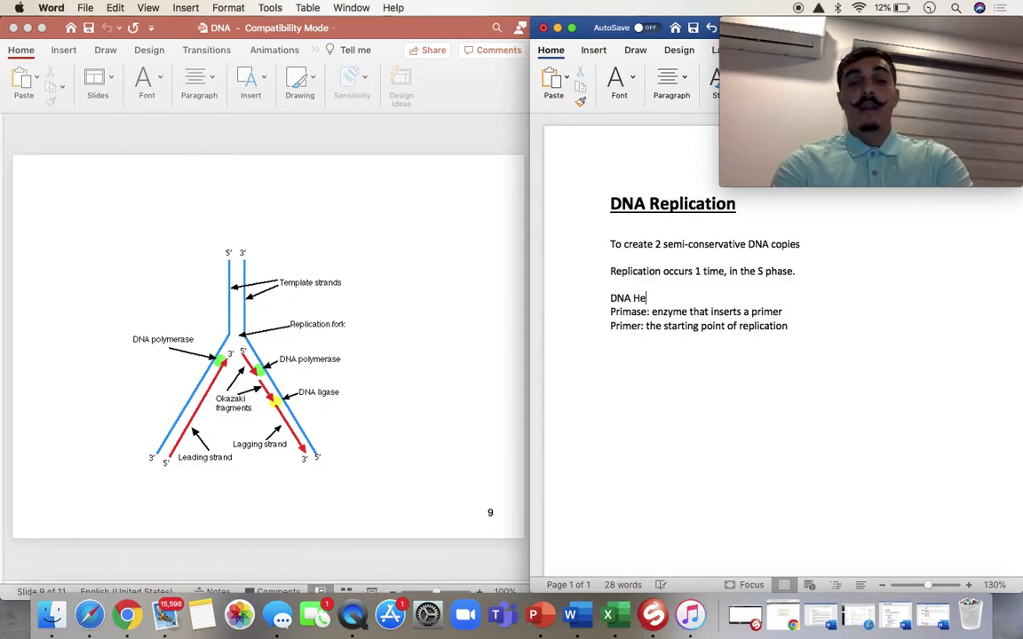
# Complete 'DNA Helicase separates the double stranded DNA' as step 1, with Primase as step 2
pyautogui.write('licase separa')
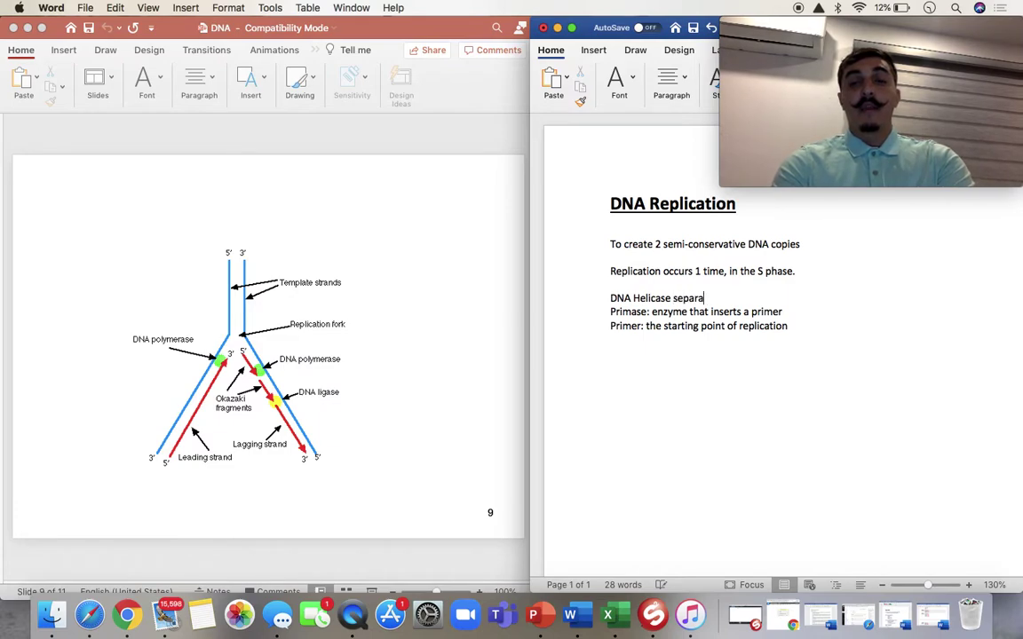
pyautogui.write('tes the double s')
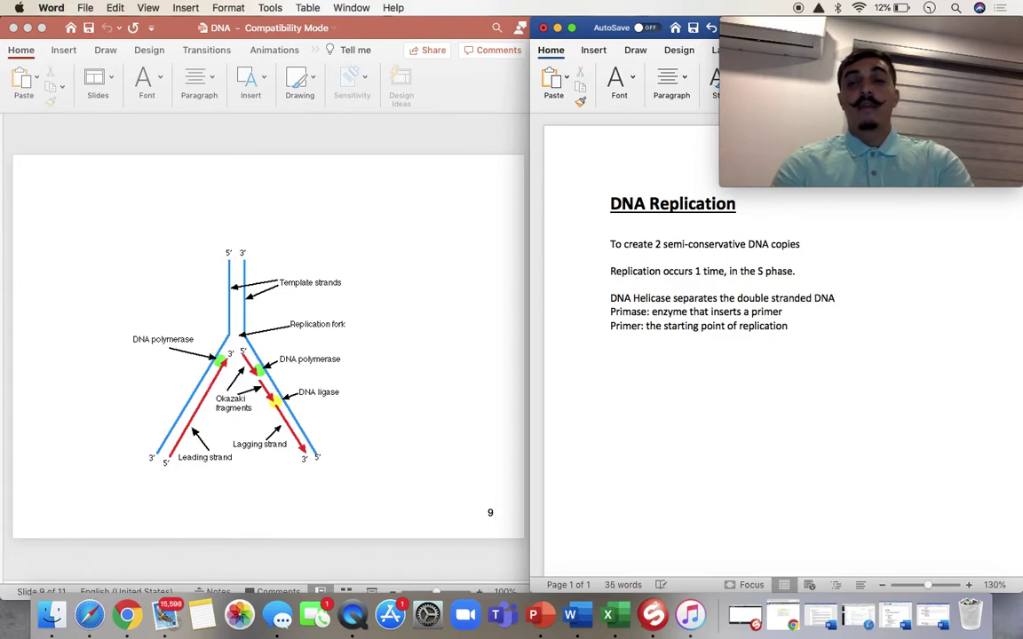
pyautogui.write('tranded DNA')
pyautogui.press('Return')
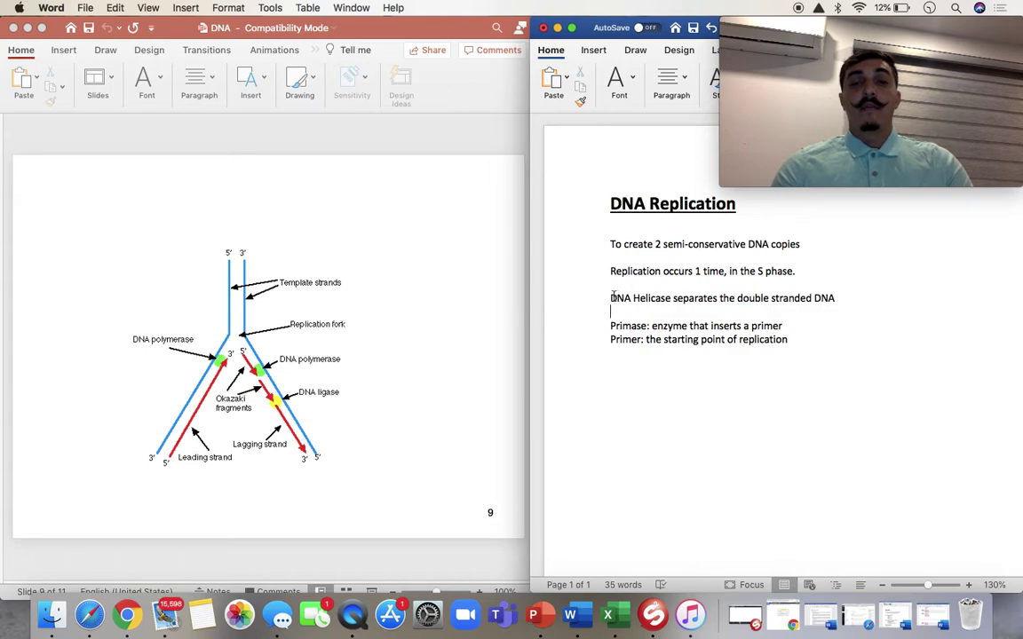
pyautogui.write('1.')
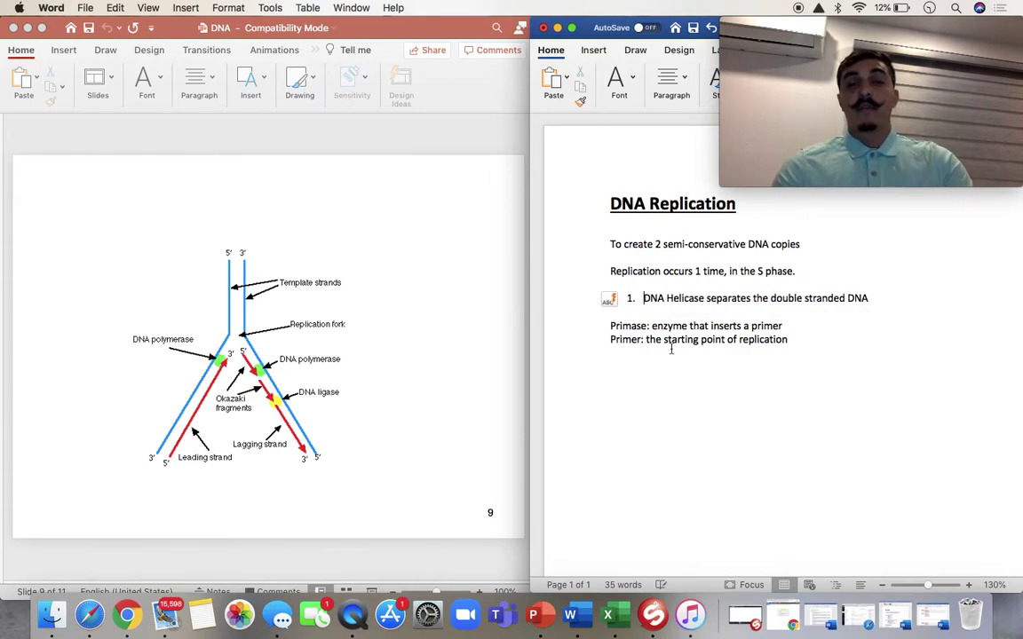
pyautogui.click(609, 326)
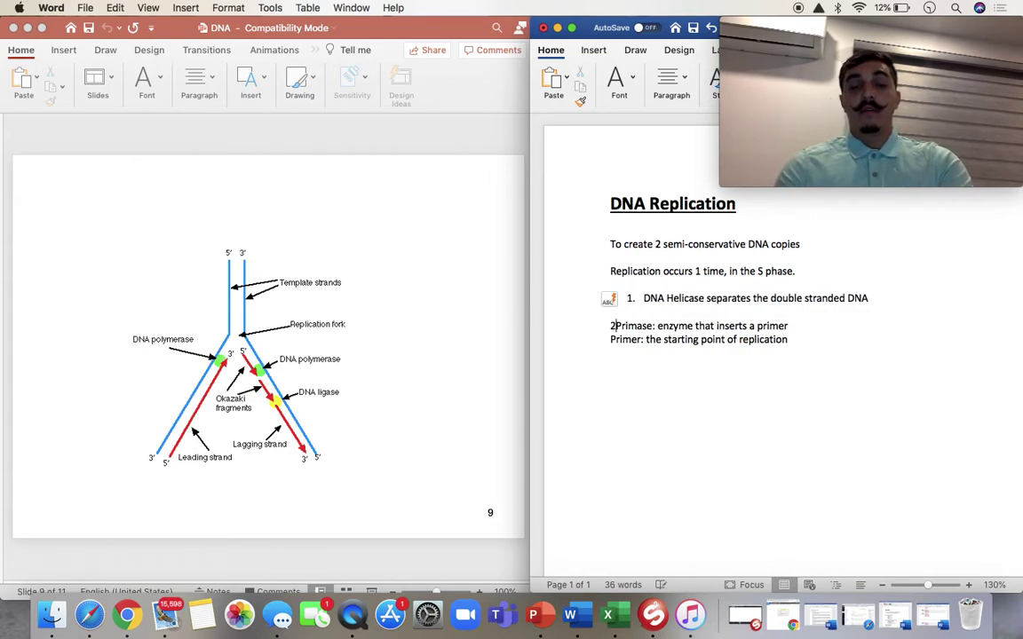
pyautogui.write('2.')
# Indent the Primer definition two tab stops beneath step 2
pyautogui.press('Tab')
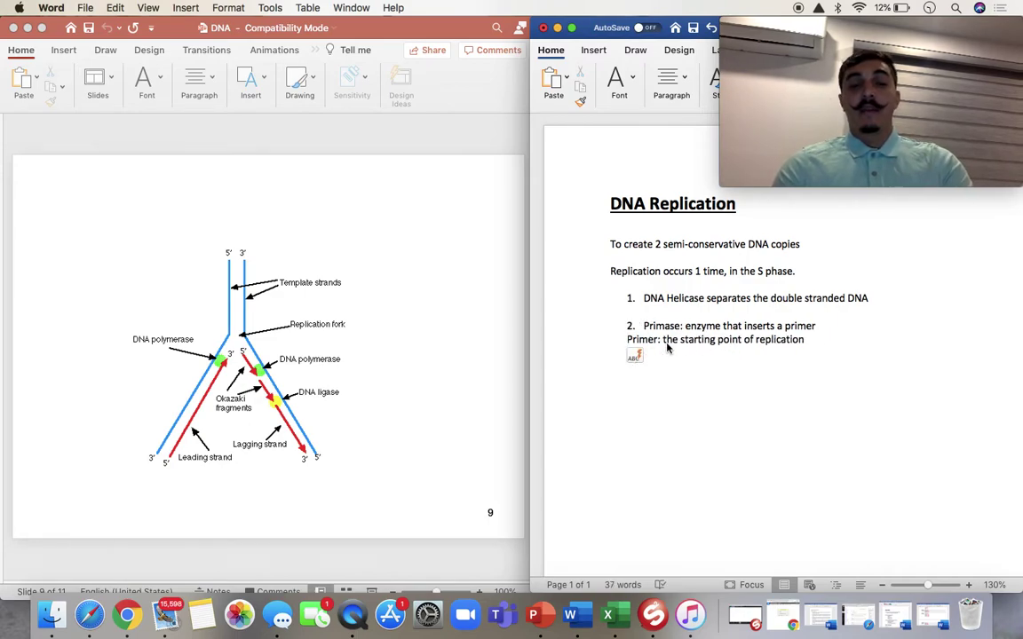
pyautogui.press('Tab')
pyautogui.click(404, 365)
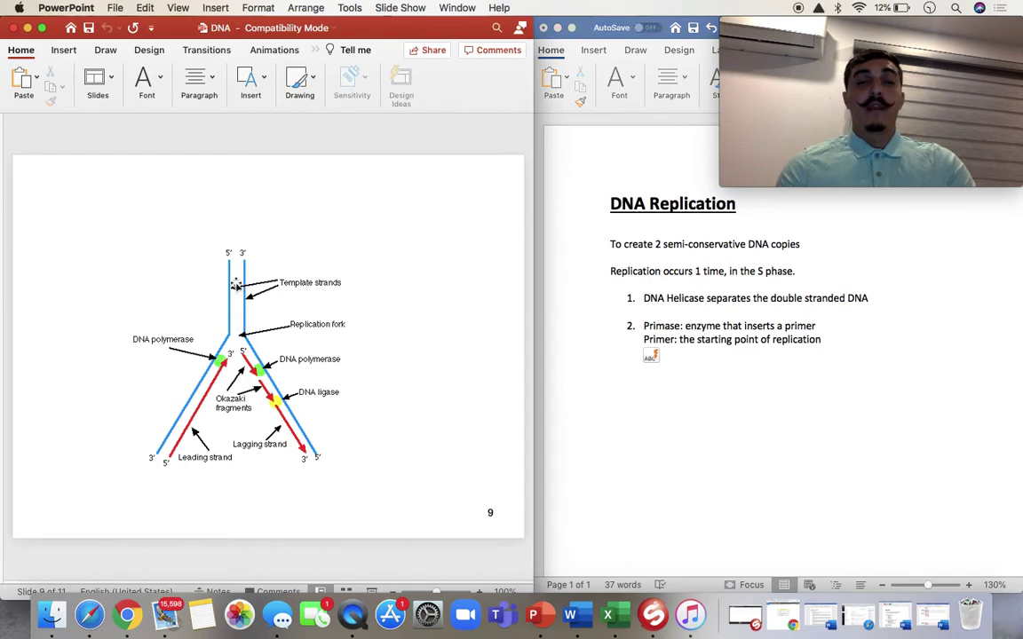
# Scroll to slide 10 and zoom in on the Fig. 16-17 replication diagram
pyautogui.scroll(-2, 236, 284)
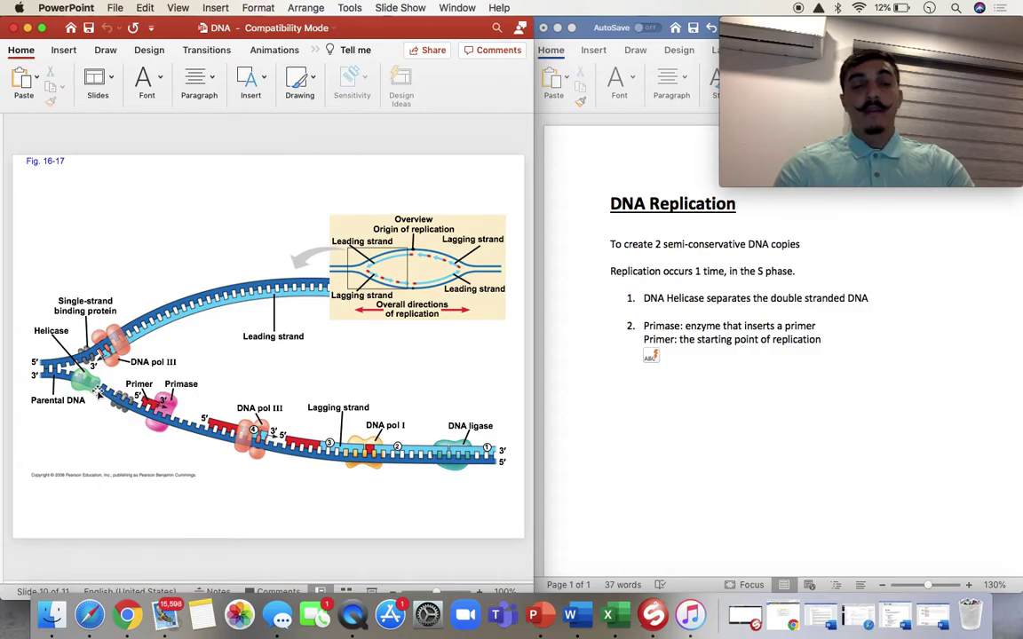
pyautogui.click(479, 591)
pyautogui.click(479, 591)
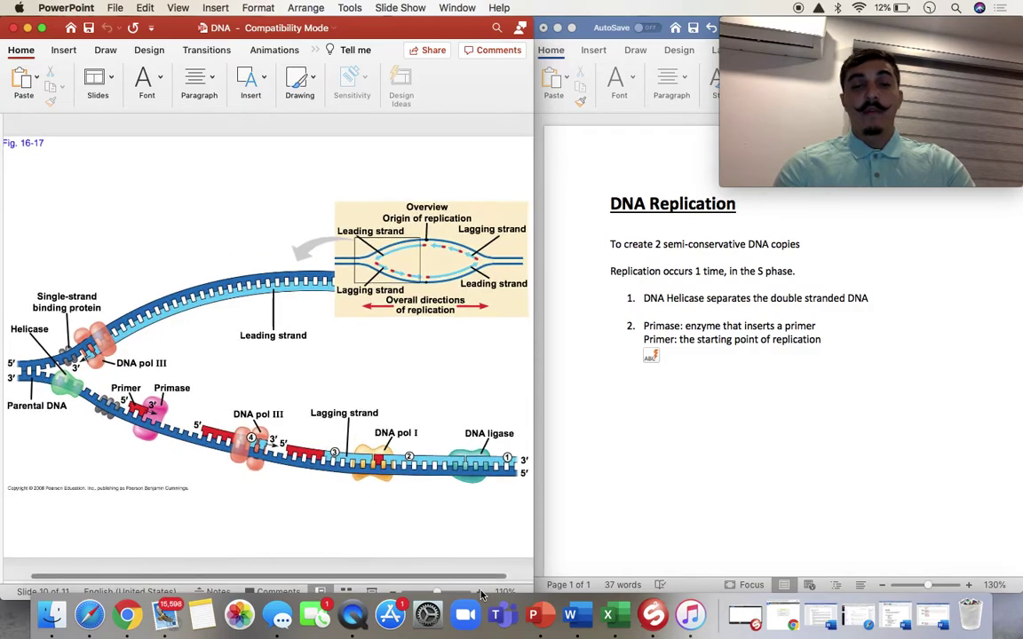
pyautogui.click(479, 592)
pyautogui.hscroll(-3, 306, 412)
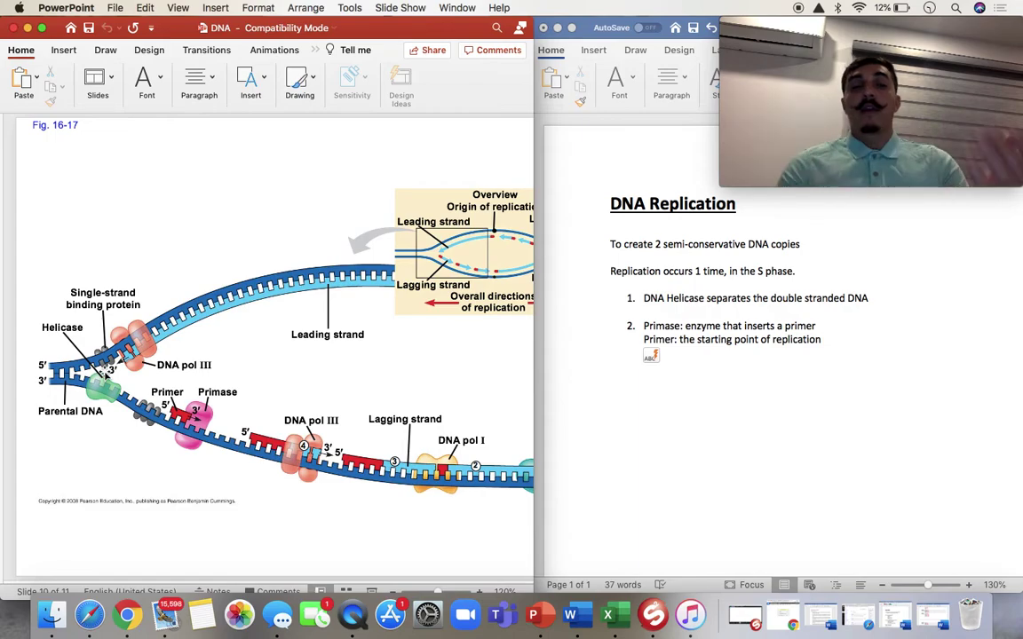
# Start a new line after the S-phase sentence: 'Reads 3' to 5' and produces 5' to'
pyautogui.click(669, 357)
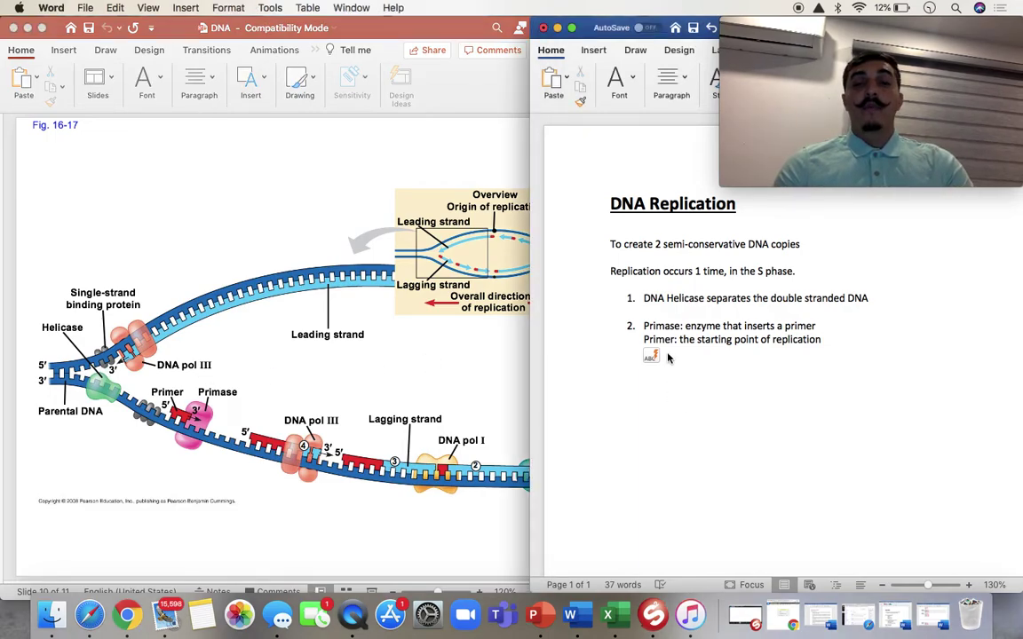
pyautogui.click(796, 270)
pyautogui.press('Return')
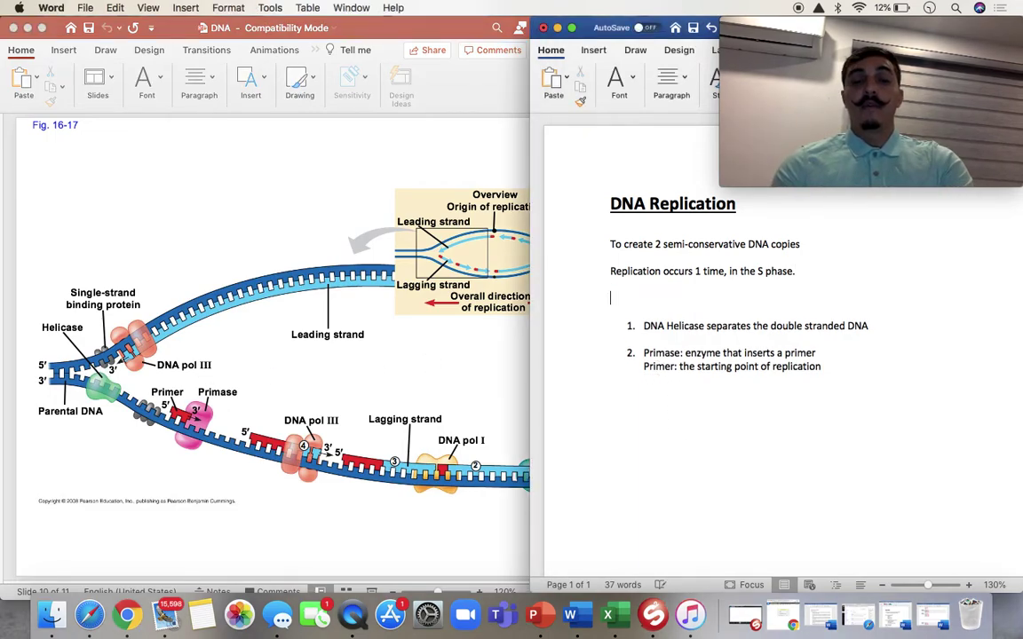
pyautogui.write('Reads ')
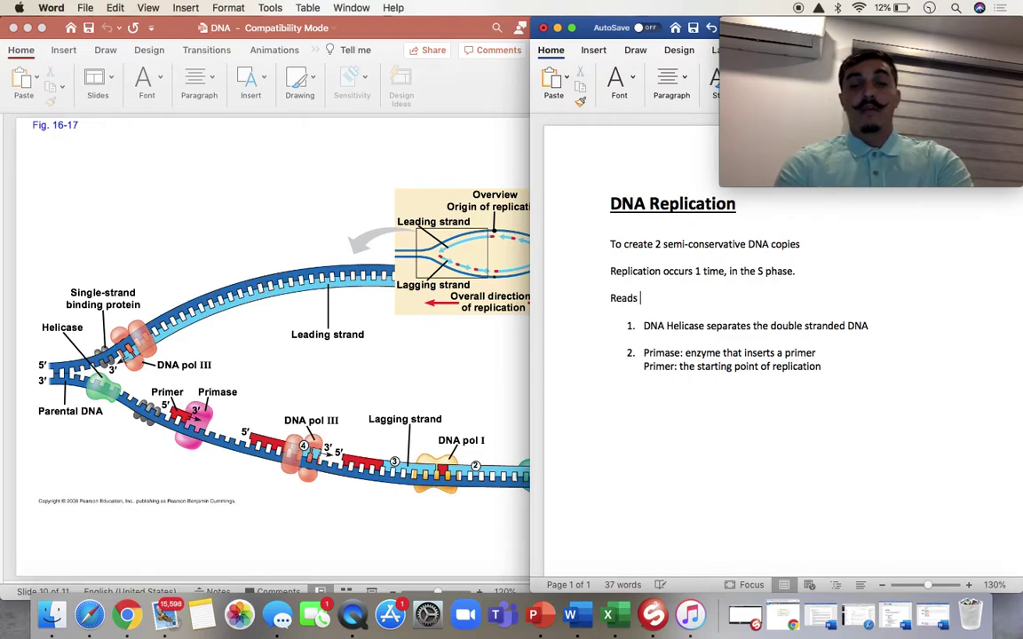
pyautogui.write("3' to 5'")
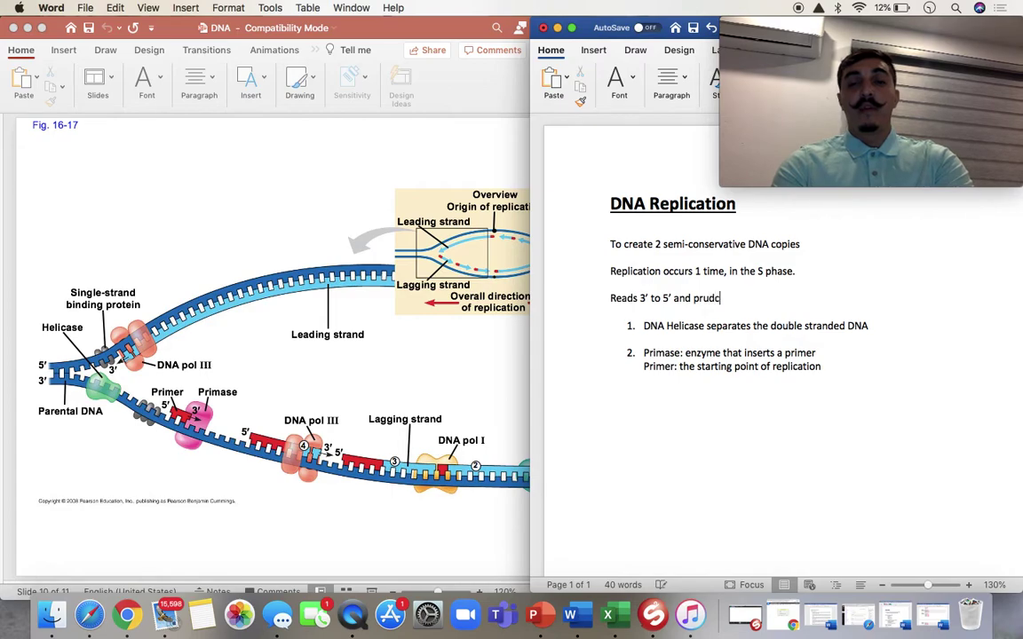
pyautogui.write(' and pro')
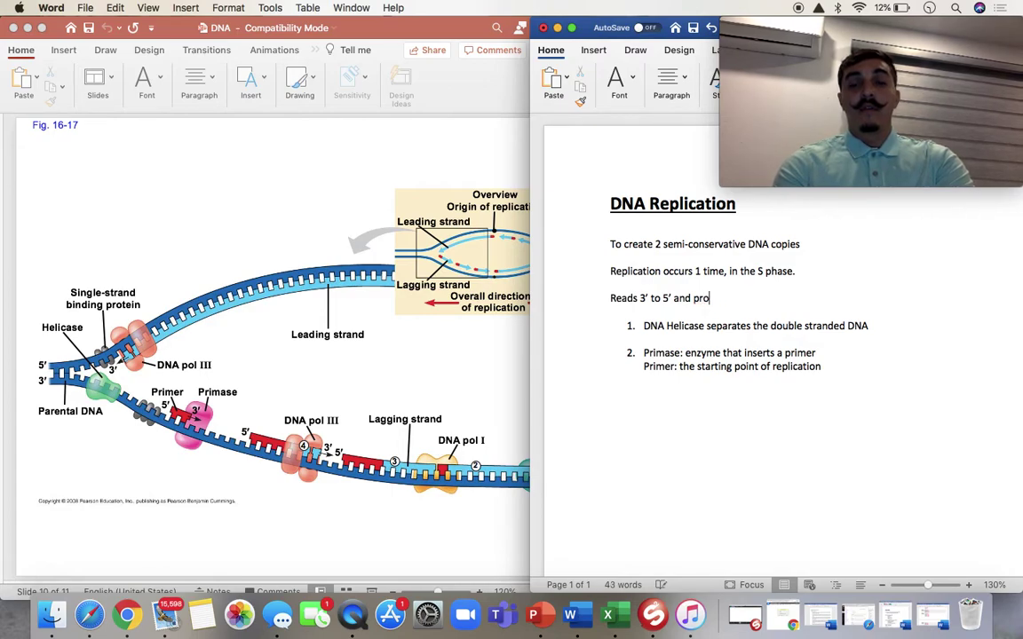
pyautogui.write("duces 5' to 3")
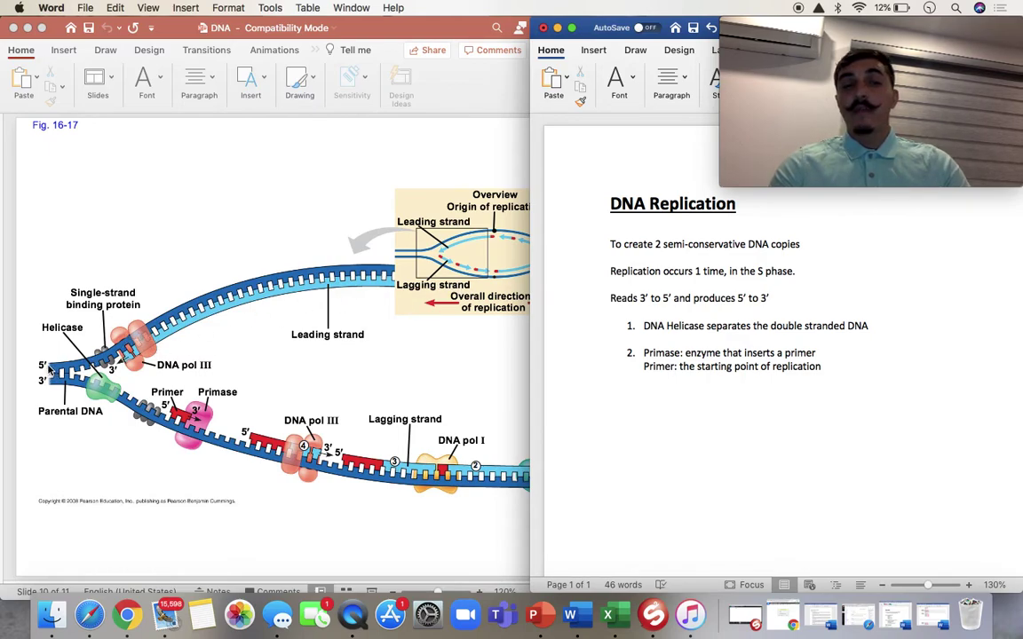
# Switch back to the PowerPoint lecture slides once the direction line is complete
pyautogui.click(508, 348)
pyautogui.hscroll(5, 493, 356)
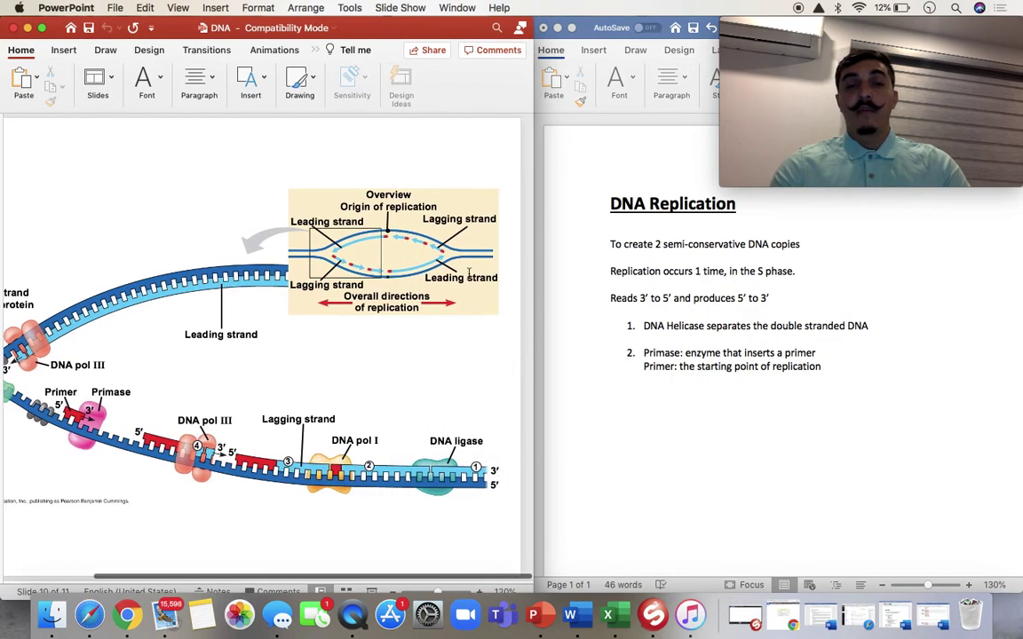
pyautogui.hscroll(-5, 469, 273)
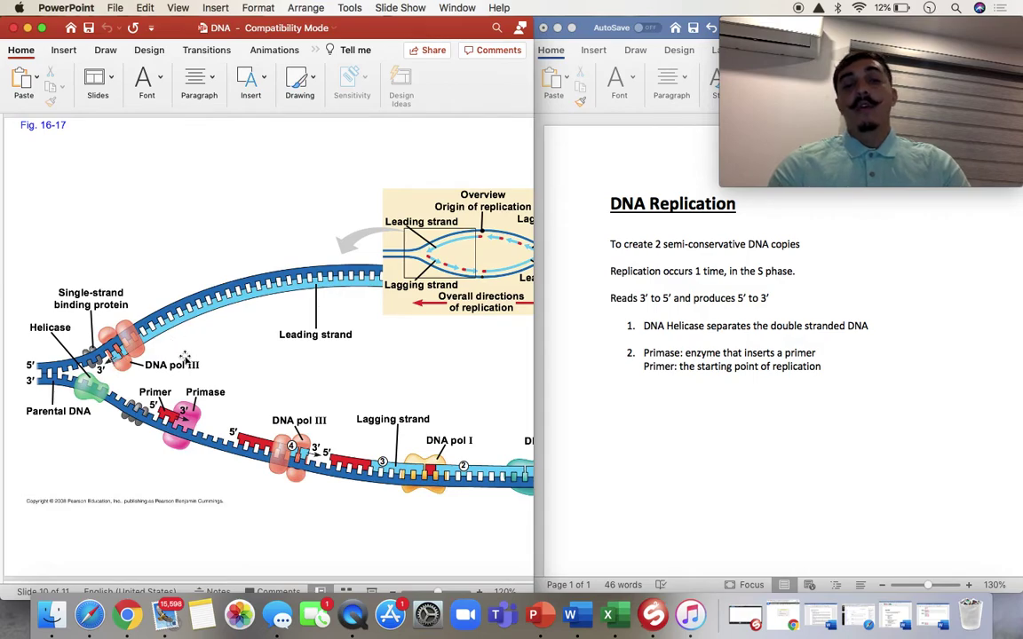
pyautogui.hscroll(1, 212, 357)
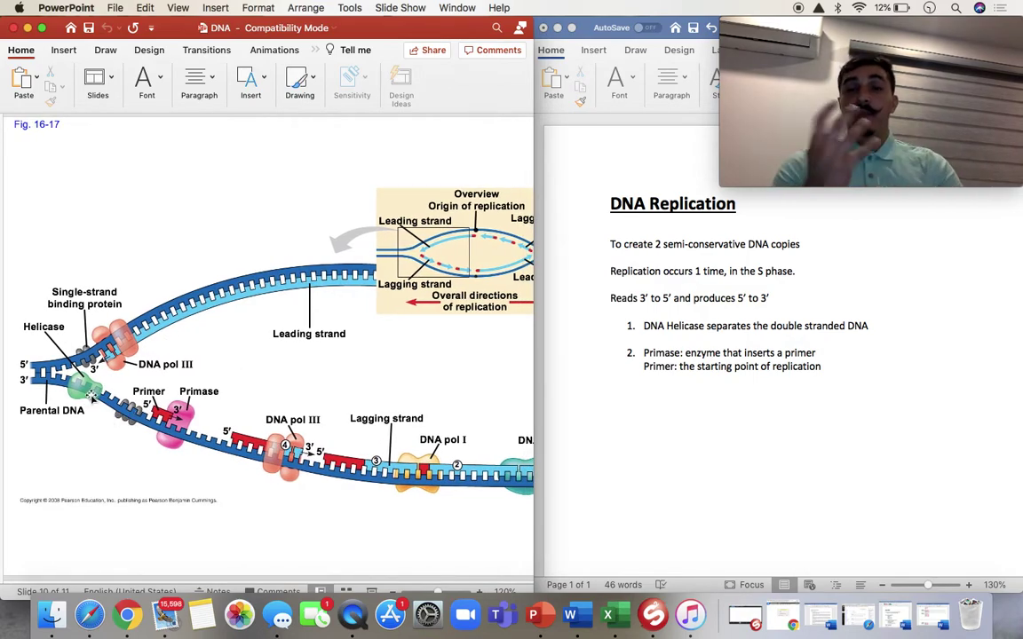
pyautogui.hscroll(2, 351, 404)
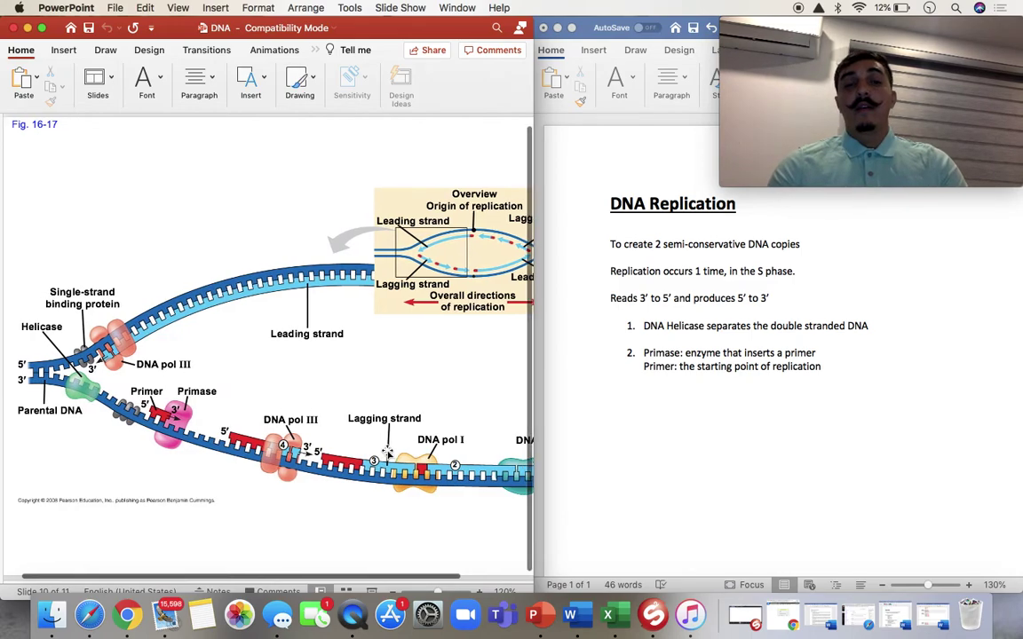
pyautogui.hscroll(-3, 388, 452)
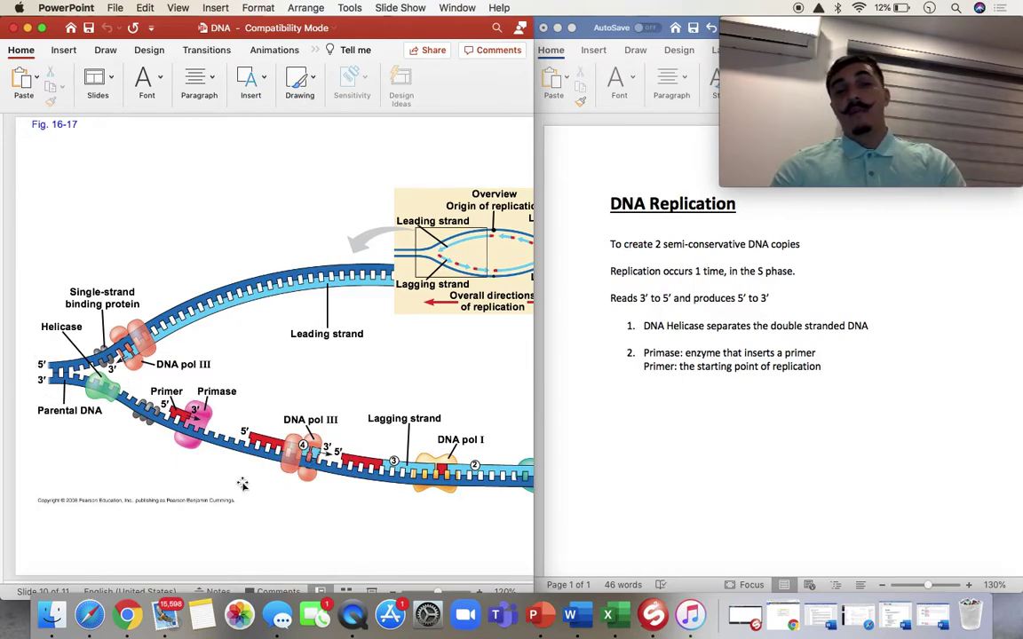
pyautogui.hscroll(1, 346, 400)
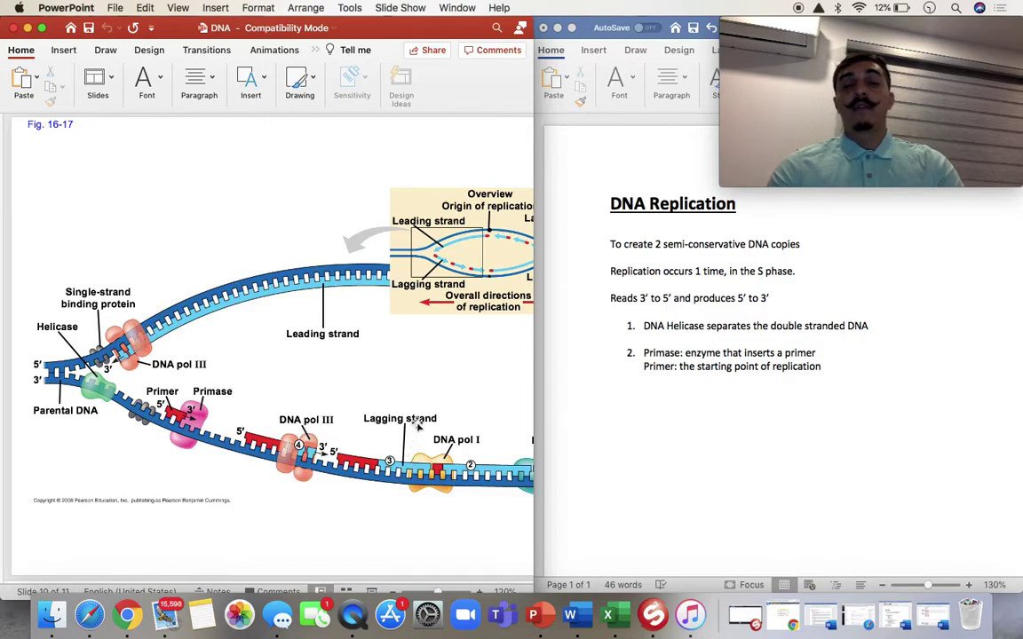
pyautogui.hscroll(2, 413, 435)
pyautogui.hscroll(2, 413, 435)
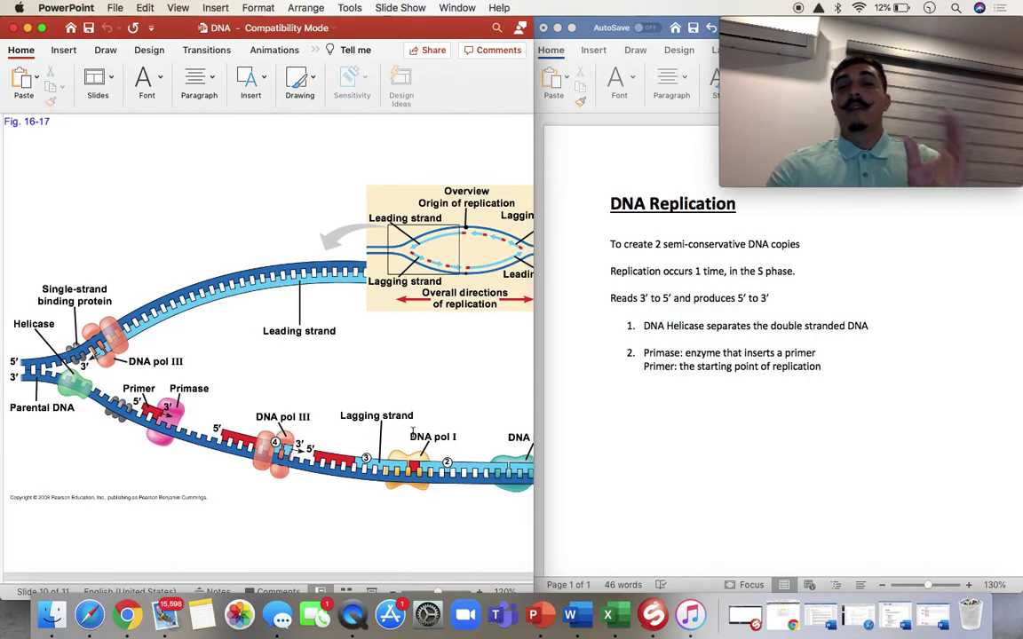
pyautogui.hscroll(1, 413, 432)
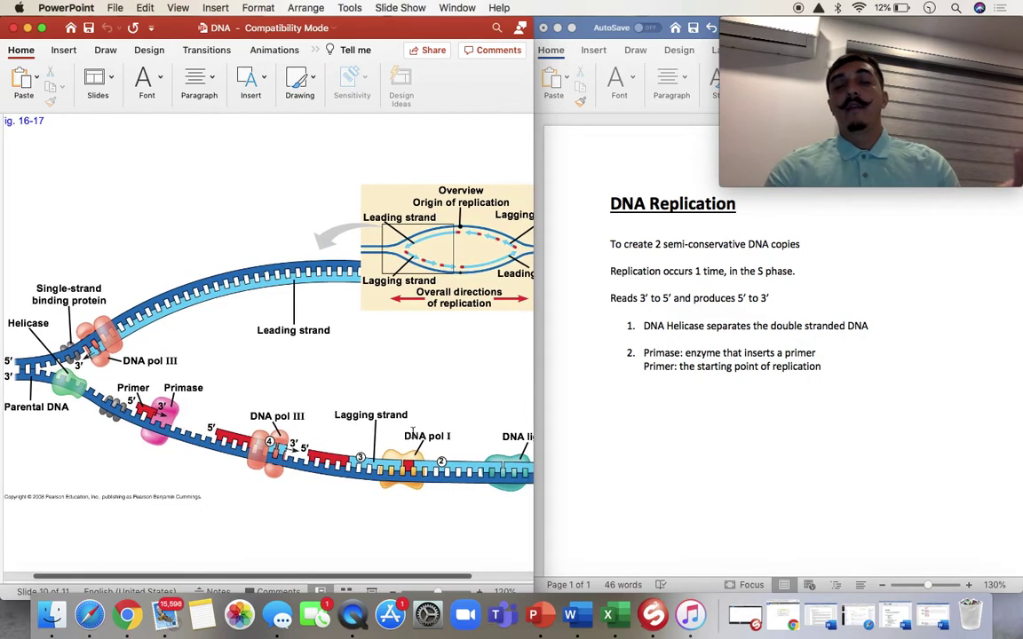
pyautogui.hscroll(-5, 412, 433)
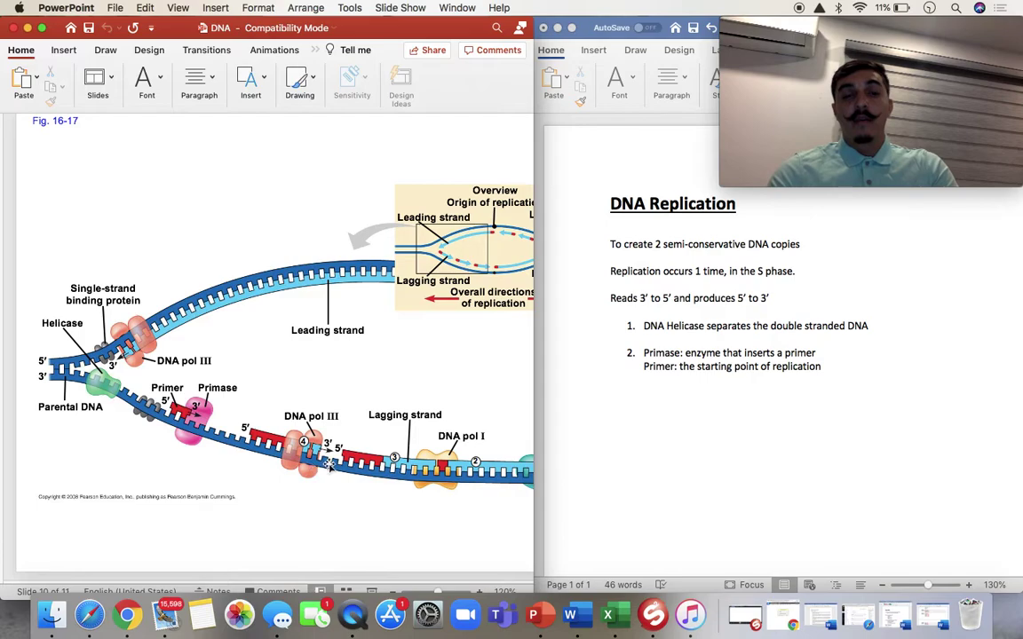
pyautogui.hscroll(3, 312, 448)
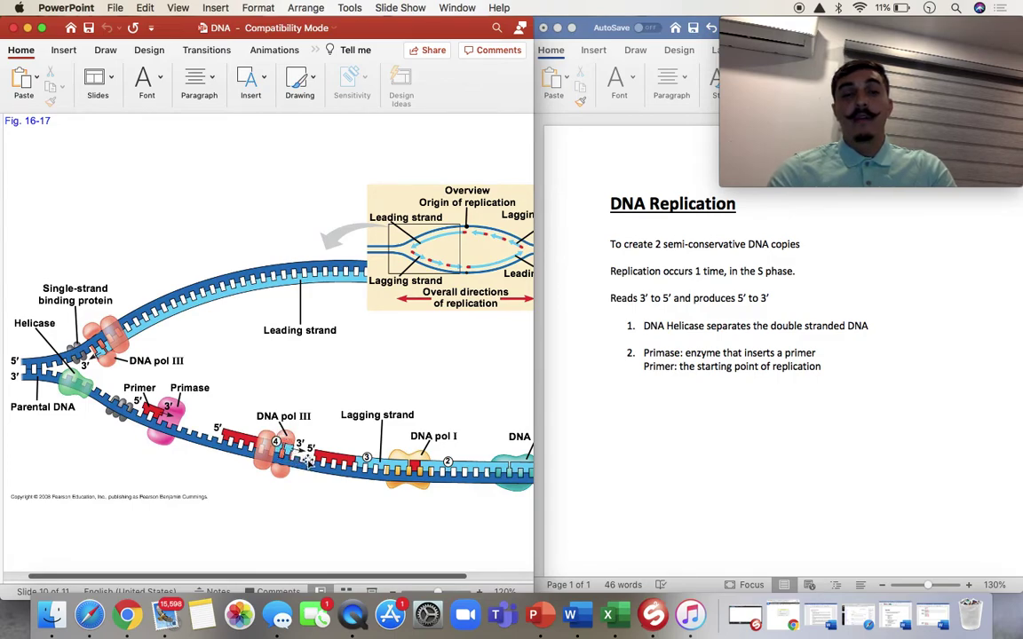
pyautogui.hscroll(5, 346, 465)
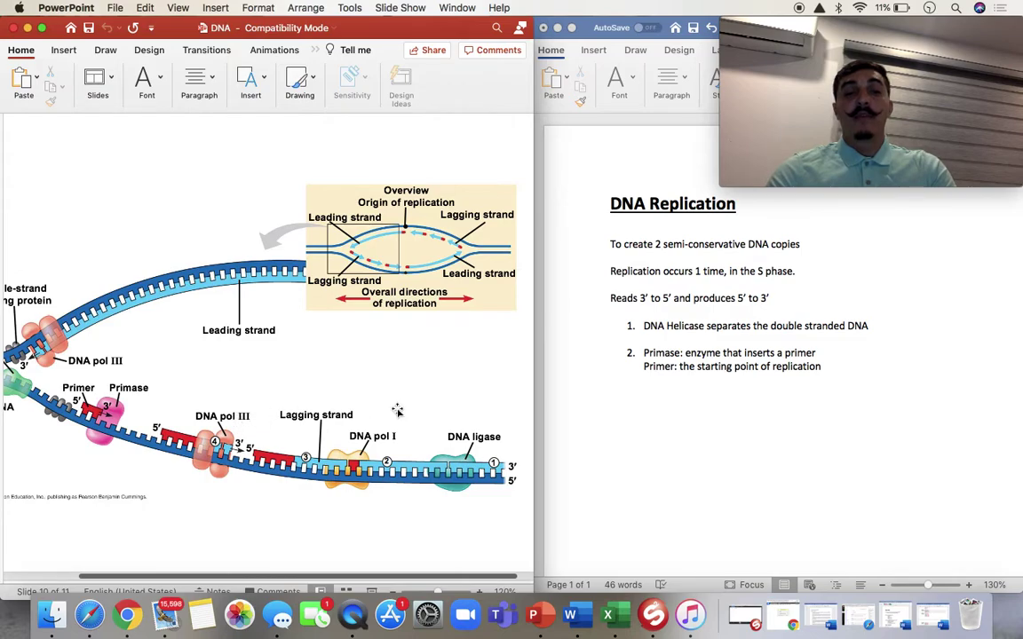
pyautogui.hscroll(-2, 357, 371)
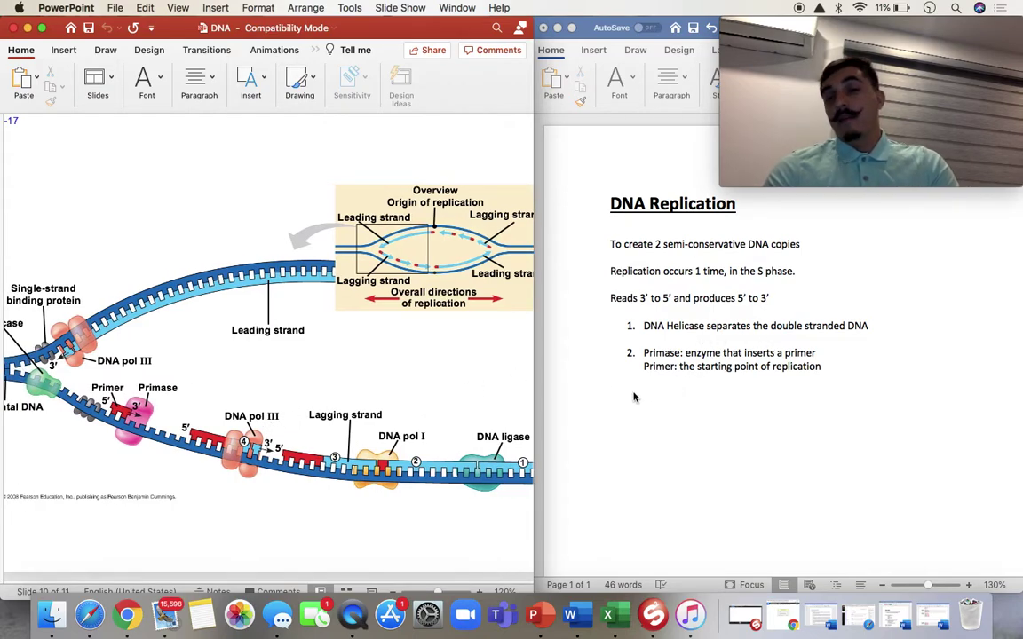
pyautogui.click(645, 380)
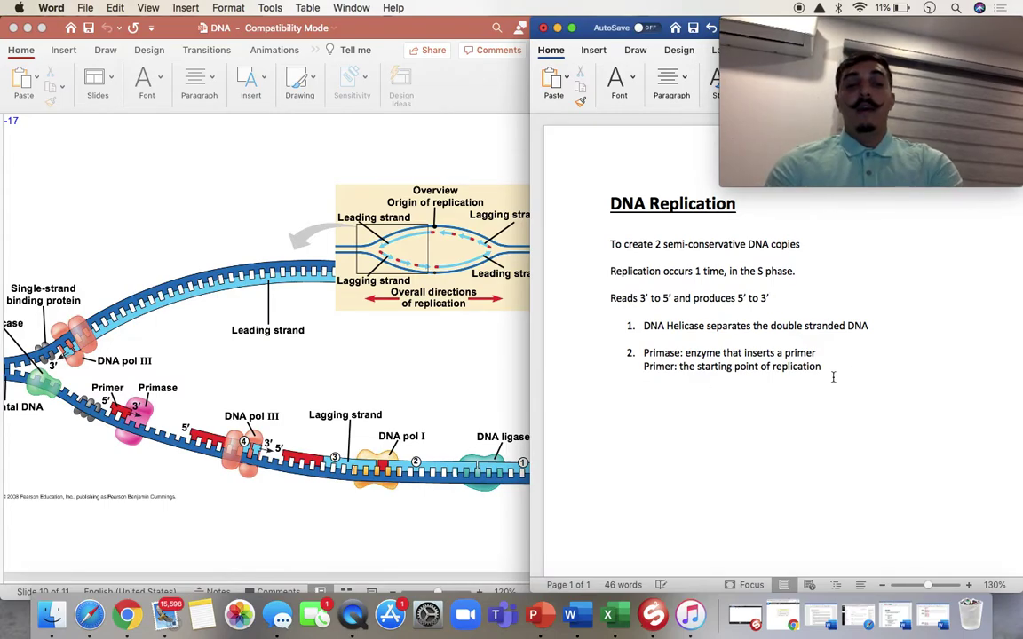
# Add step 3 'DNA Polymerase III begins adding bases' and begin an empty step 4
pyautogui.write('3. ')
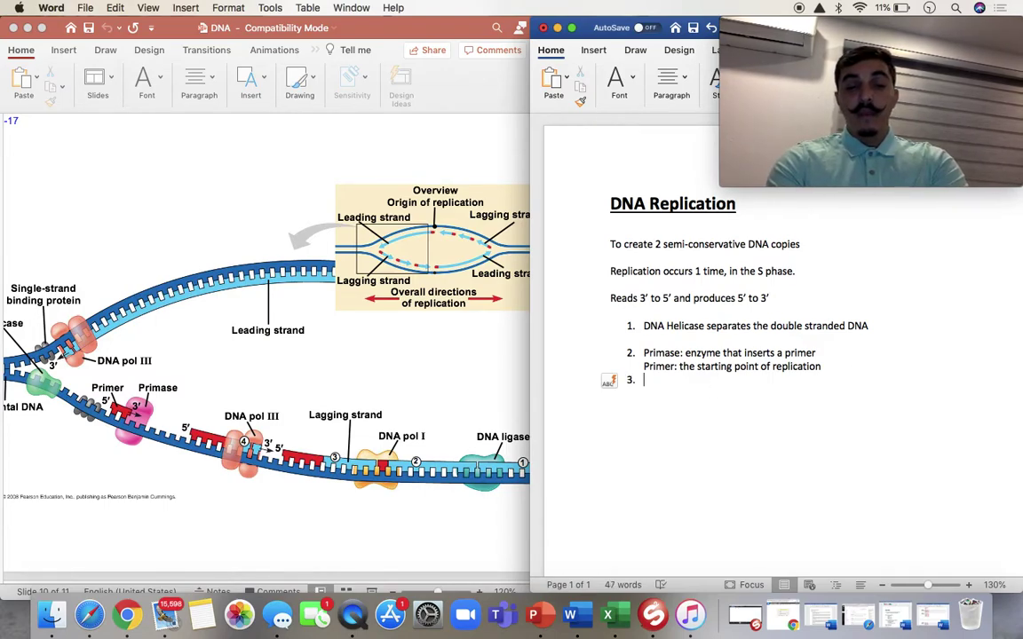
pyautogui.write('DNA P')
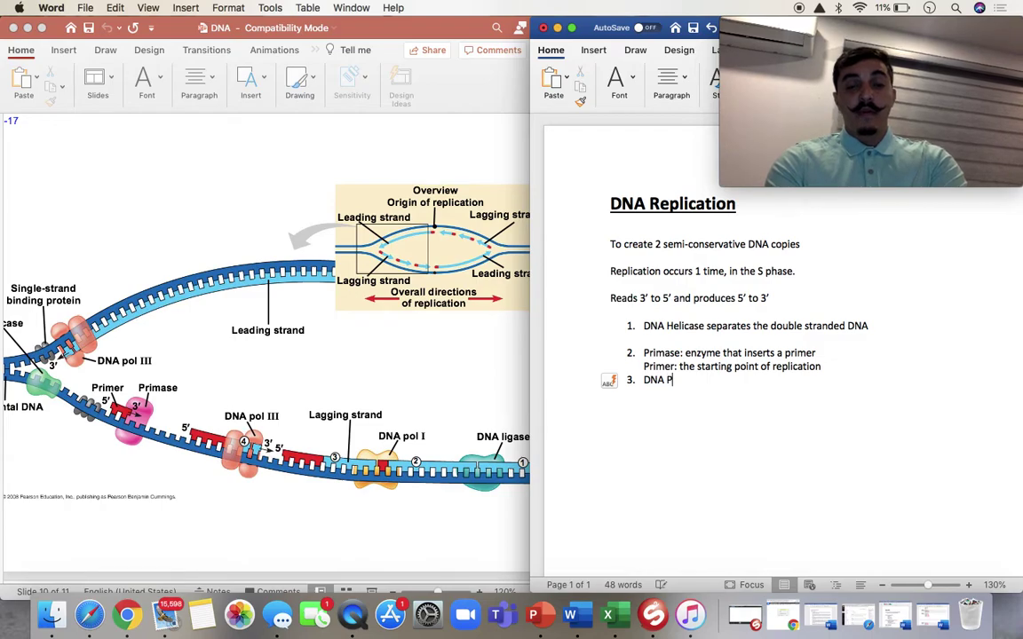
pyautogui.write('olymera')
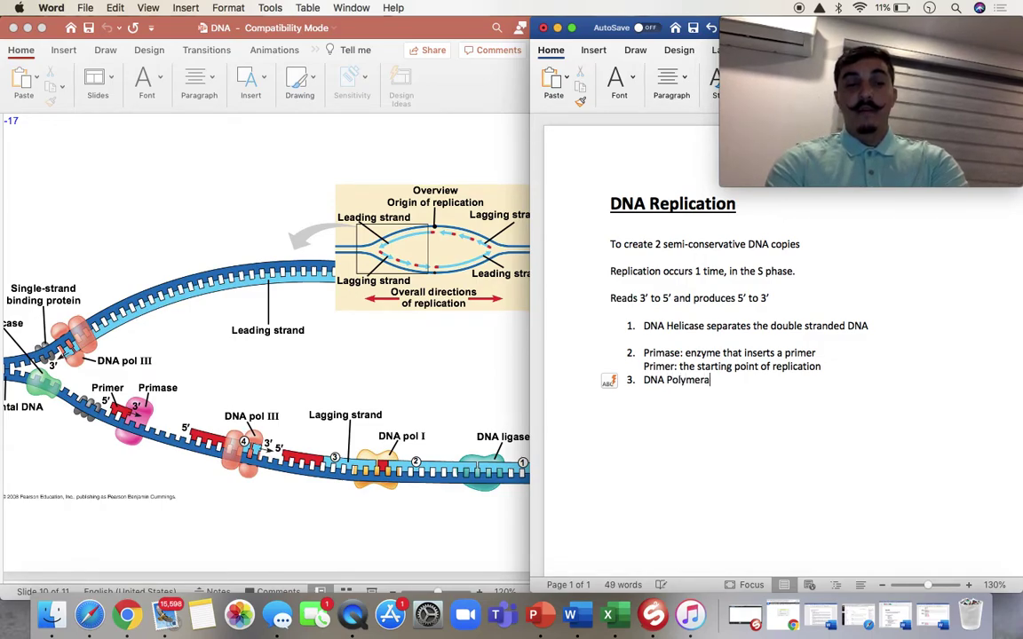
pyautogui.write('se III')
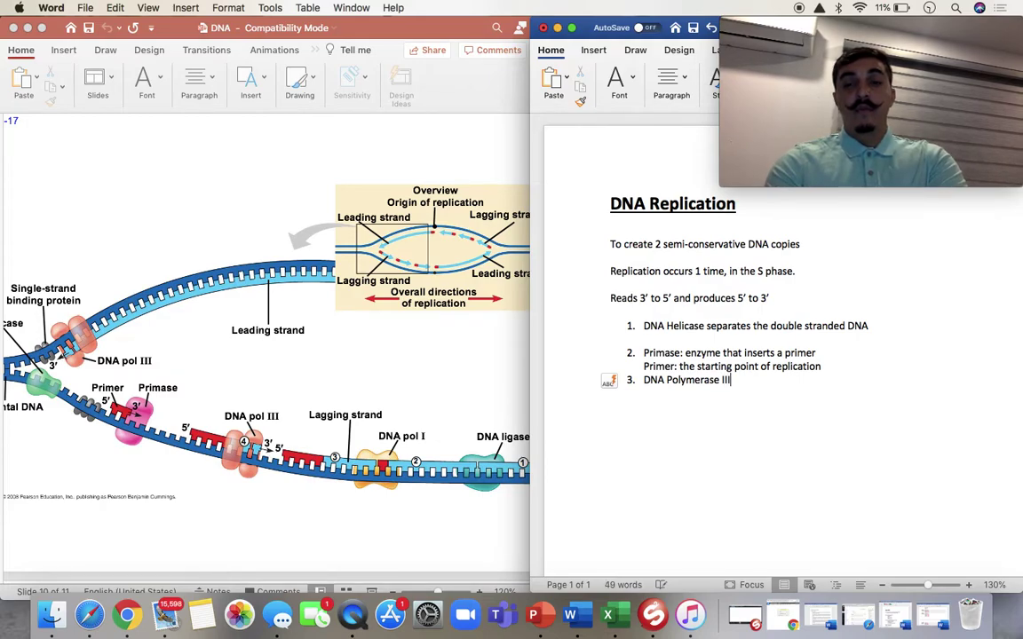
pyautogui.write(' begins')
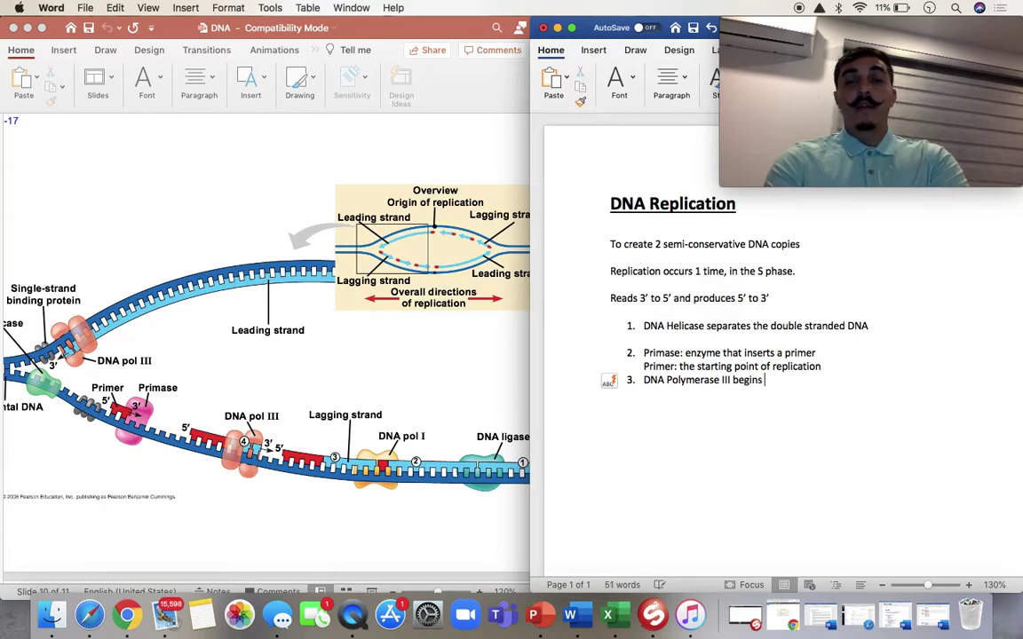
pyautogui.write(' adding base')
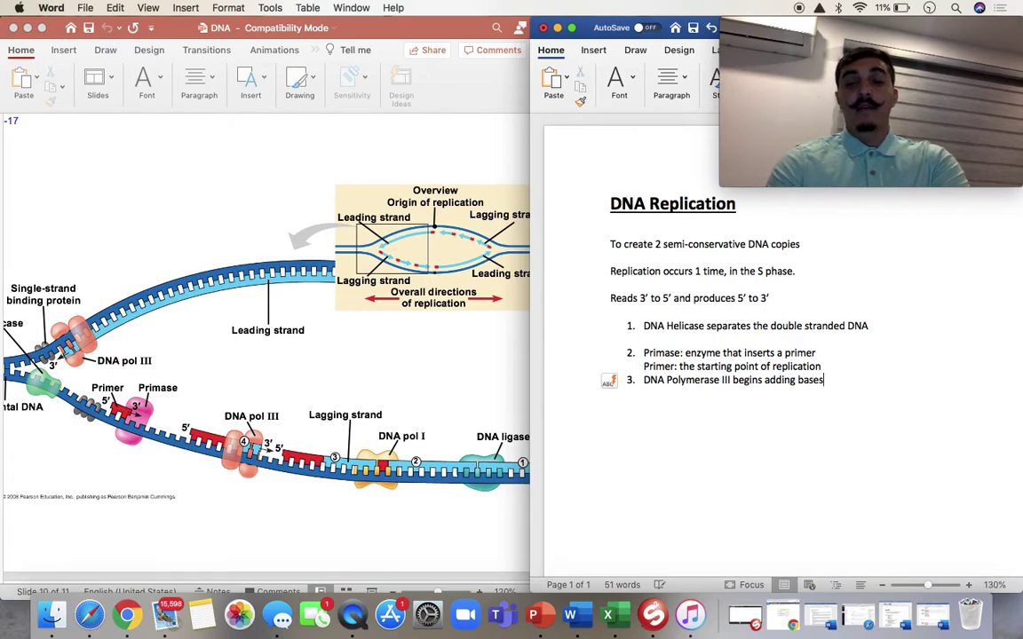
pyautogui.write('s')
pyautogui.press('Return')
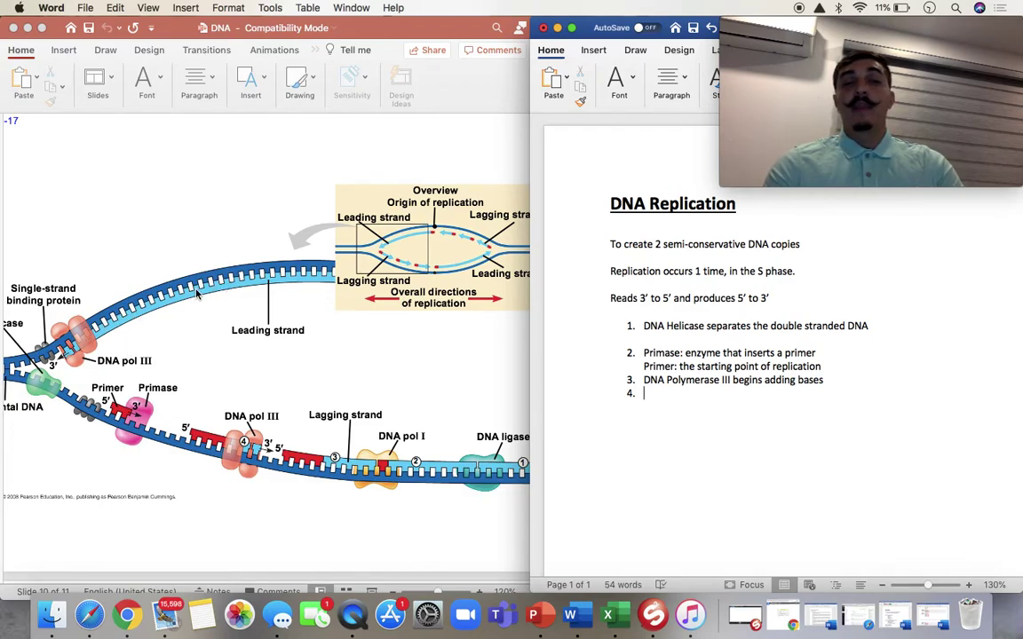
pyautogui.hscroll(-2, 147, 282)
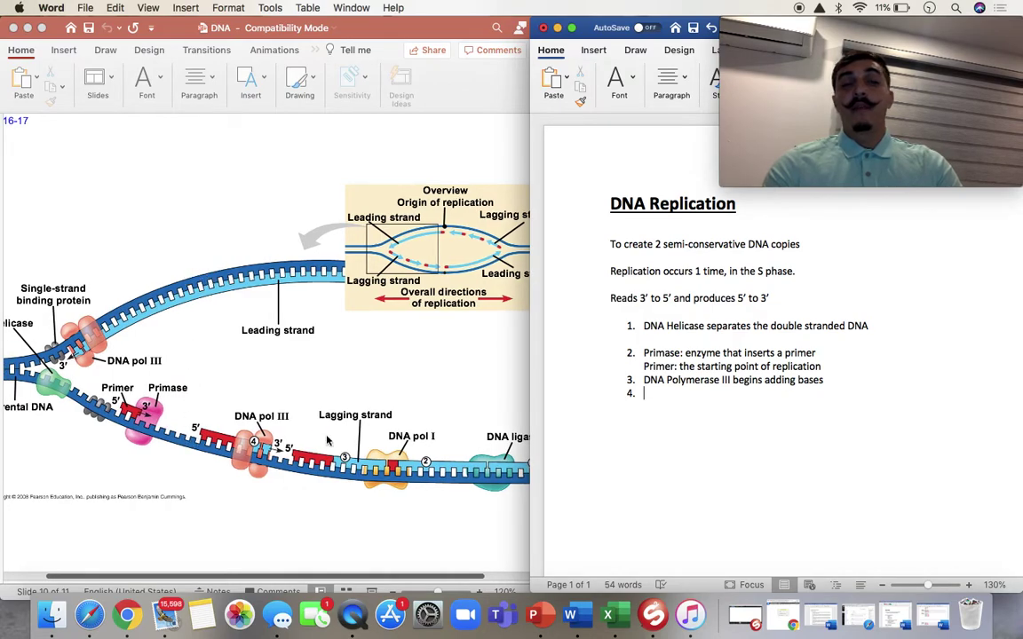
pyautogui.hscroll(-2, 399, 461)
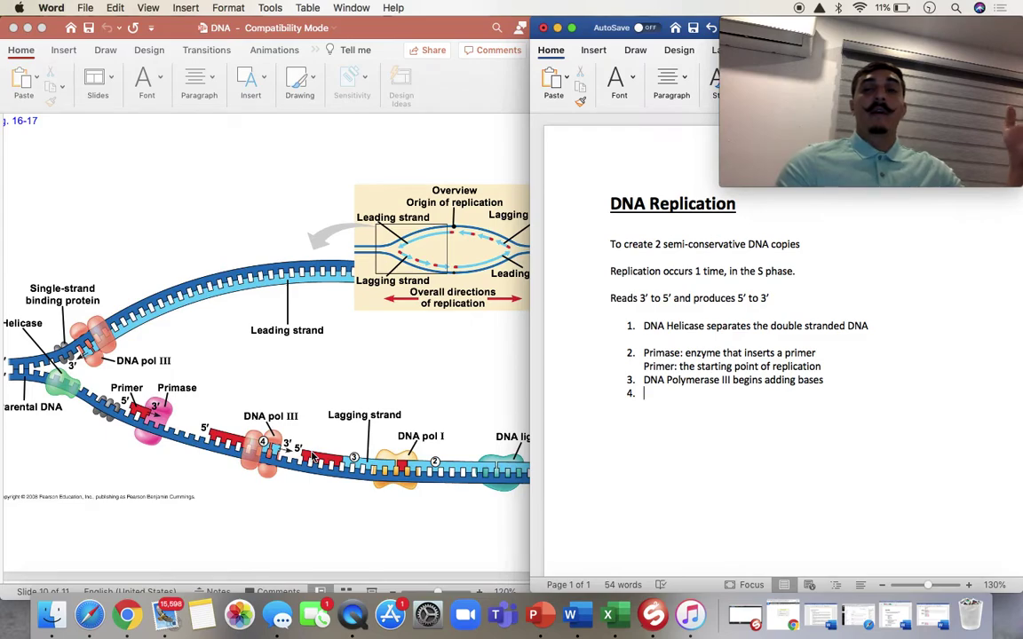
pyautogui.hscroll(-2, 266, 453)
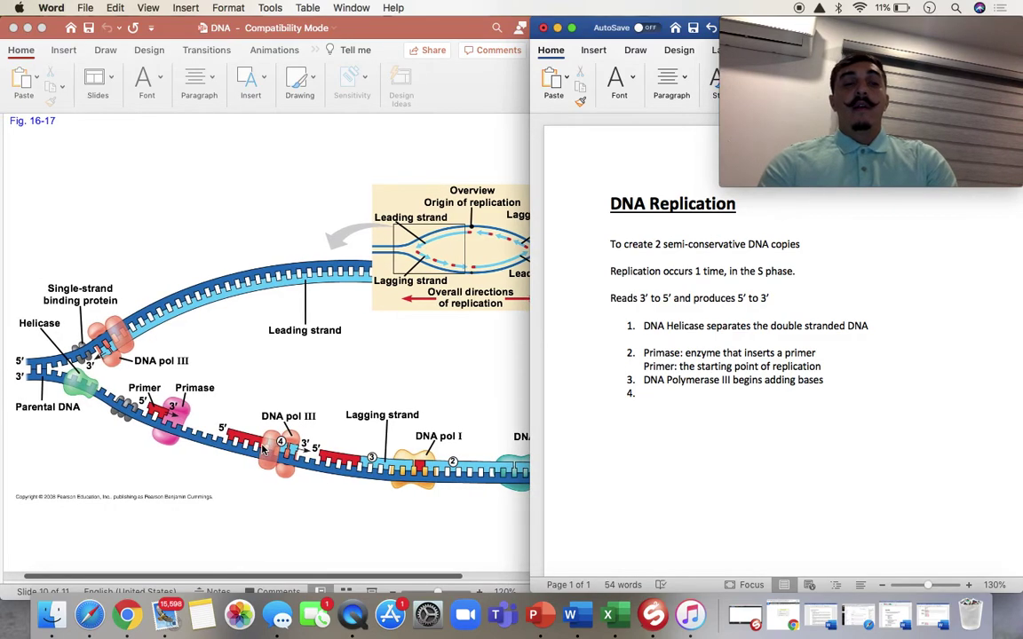
pyautogui.hscroll(2, 262, 448)
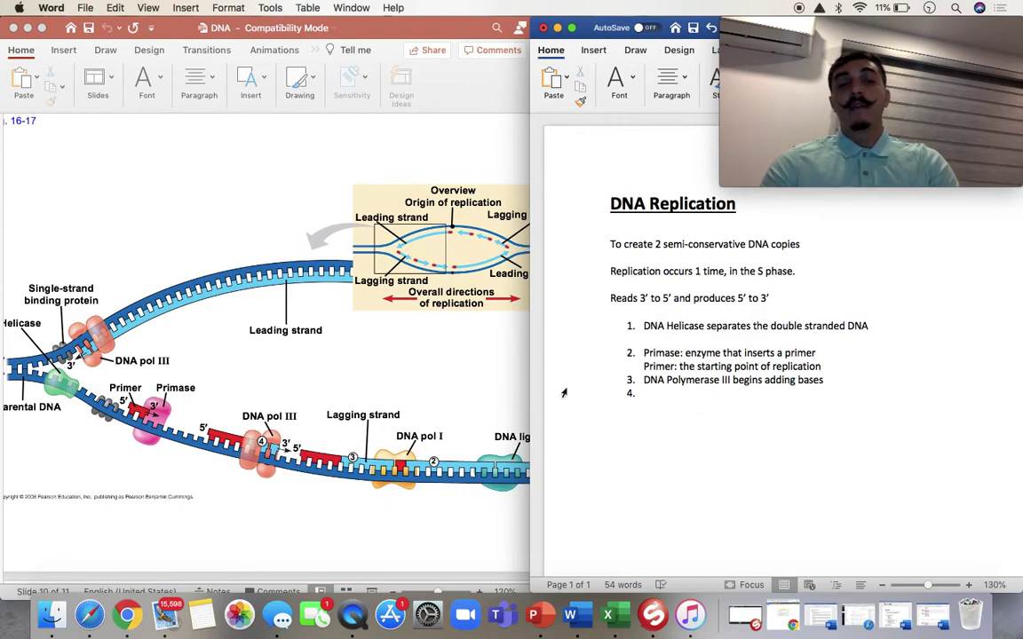
# Write step 4 as 'DNA Polymerase I removes primers, adds bases', correcting the mistyped capitals, and begin item 5
pyautogui.write('NA')
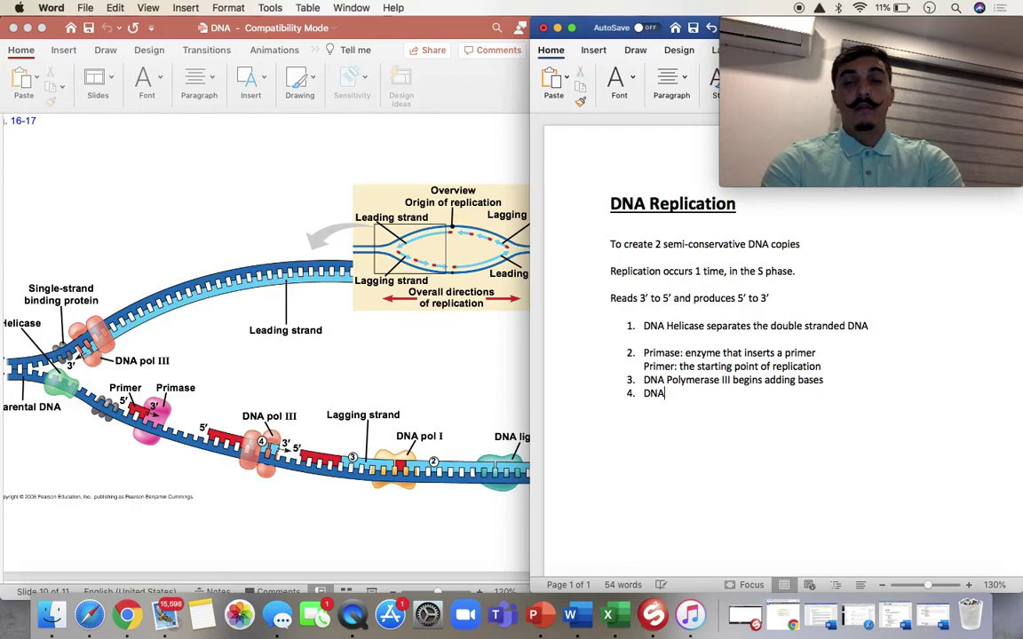
pyautogui.write(' pOL')
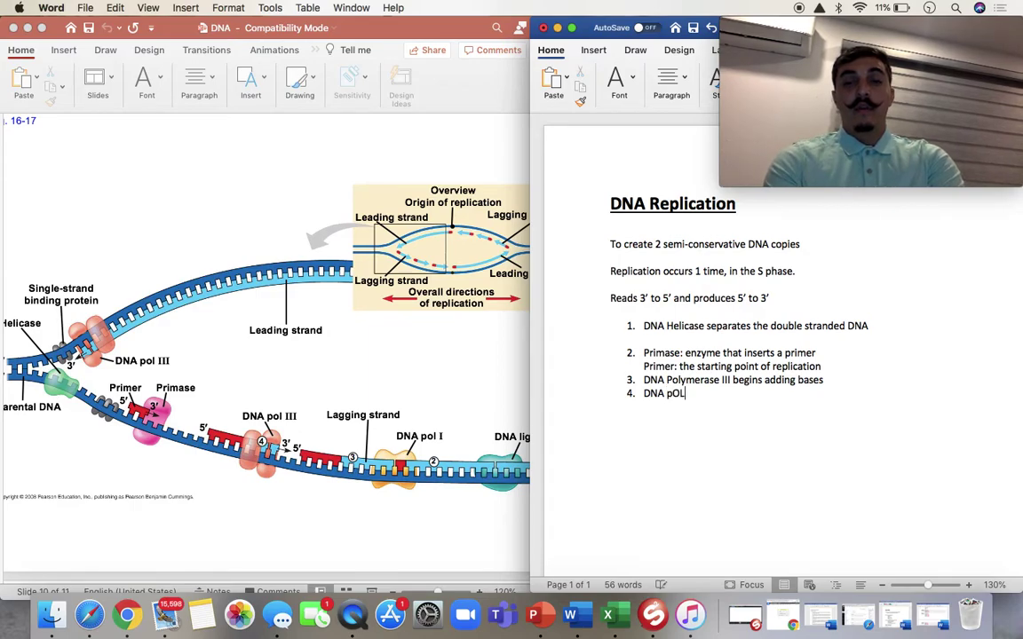
pyautogui.write('Ymer')
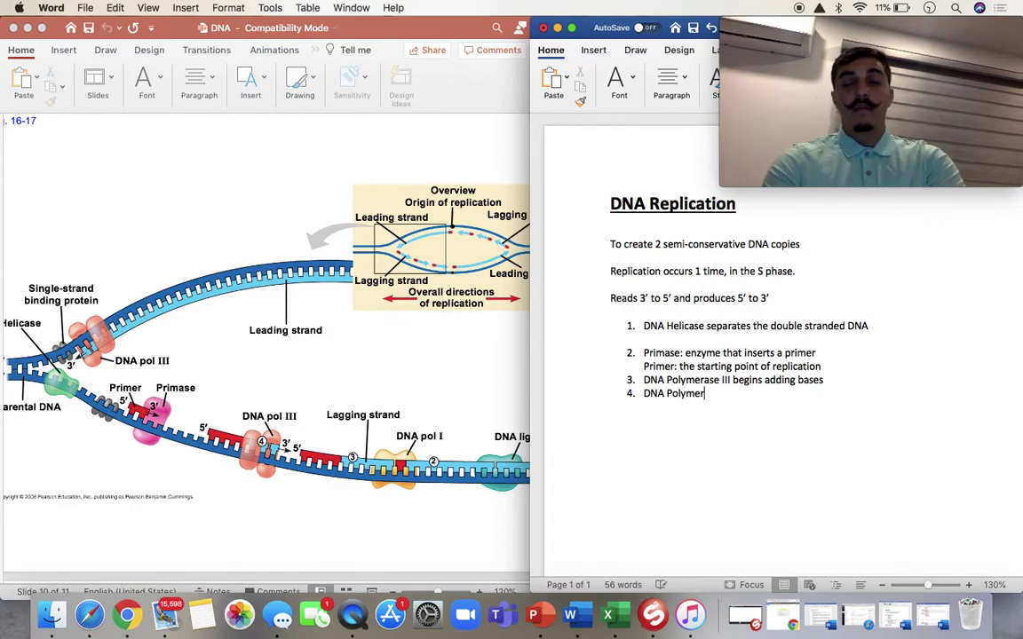
pyautogui.write('ase I ')
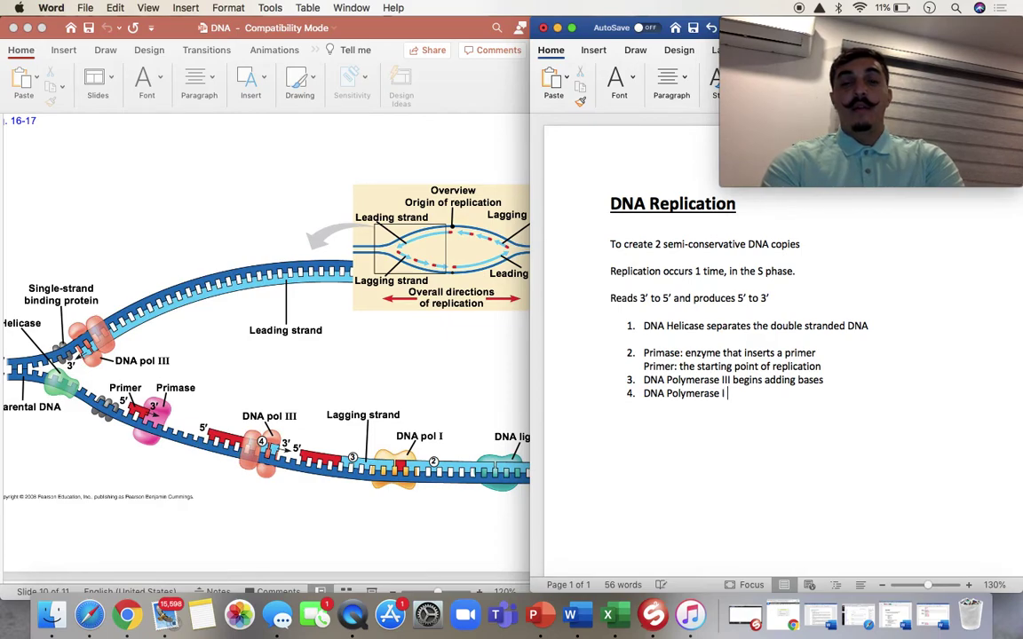
pyautogui.write('REO')
pyautogui.press('BackSpace')
pyautogui.press('BackSpace')
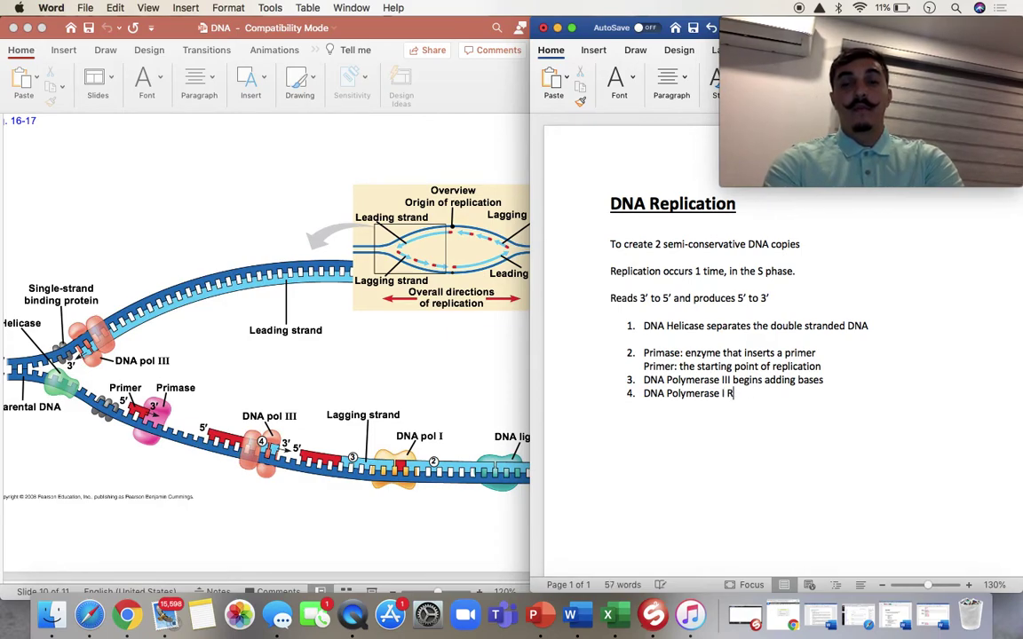
pyautogui.write('emoves primers')
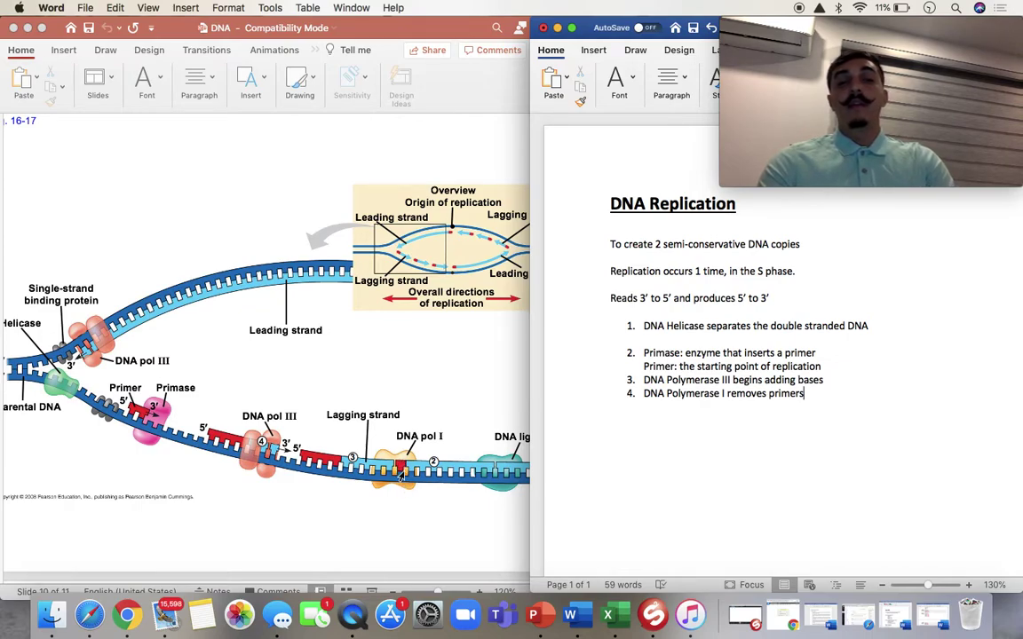
pyautogui.hscroll(1, 360, 423)
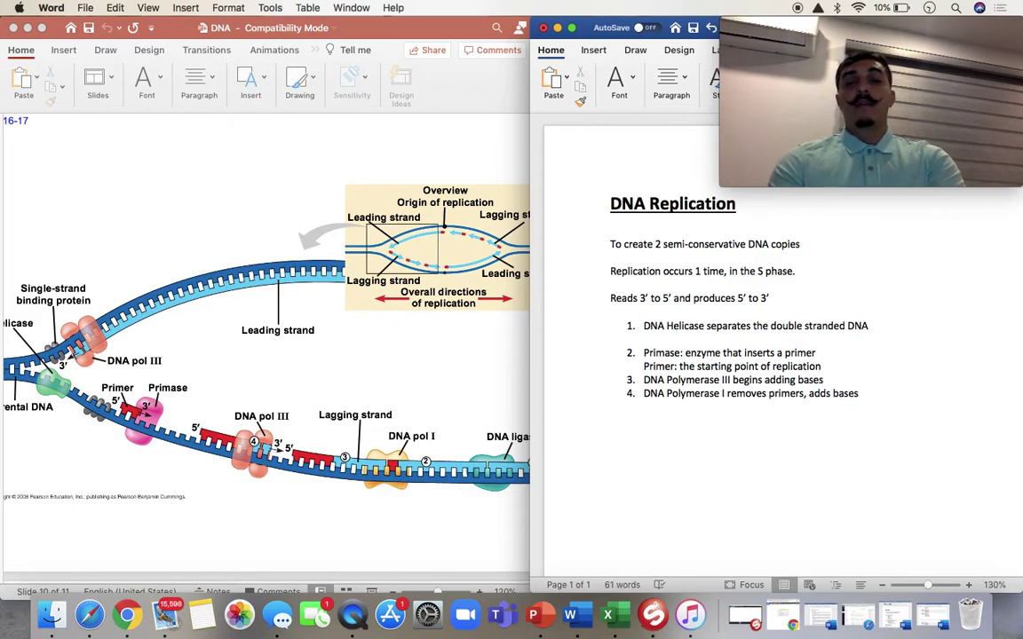
pyautogui.press('Return')
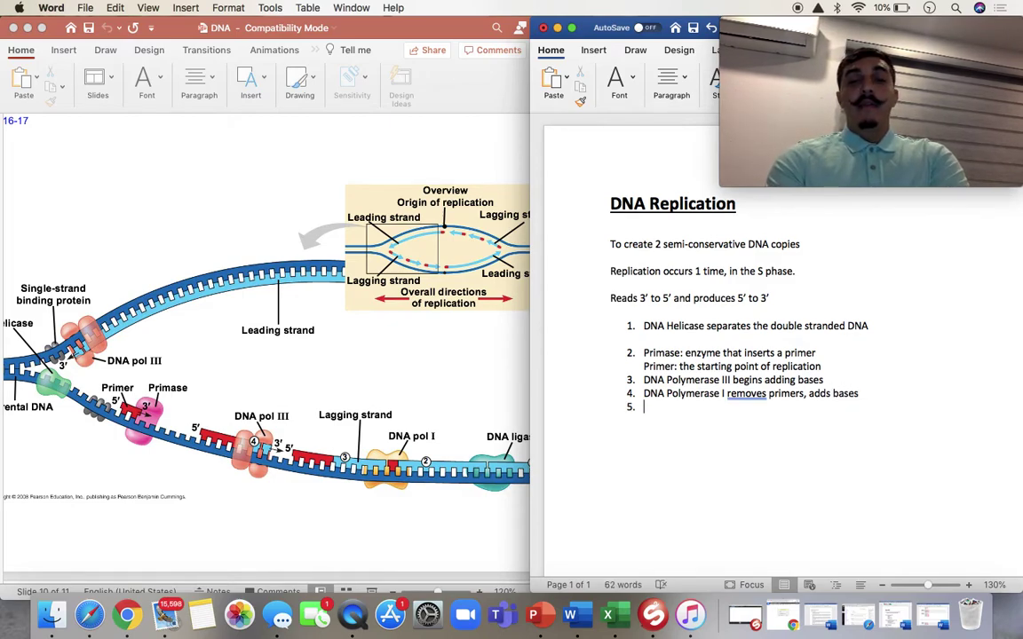
# Fill item 5 with 'DNA Ligase glues the okazaki fragments', inserting 'okazaki' before 'fragments'
pyautogui.write('DNA Ligase')
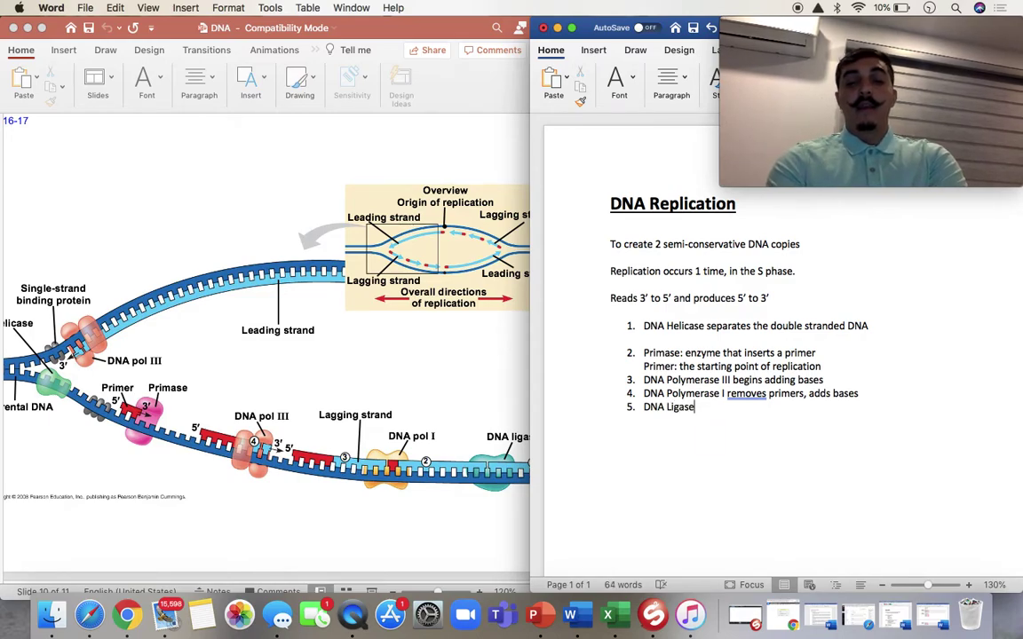
pyautogui.write(' glues the fra')
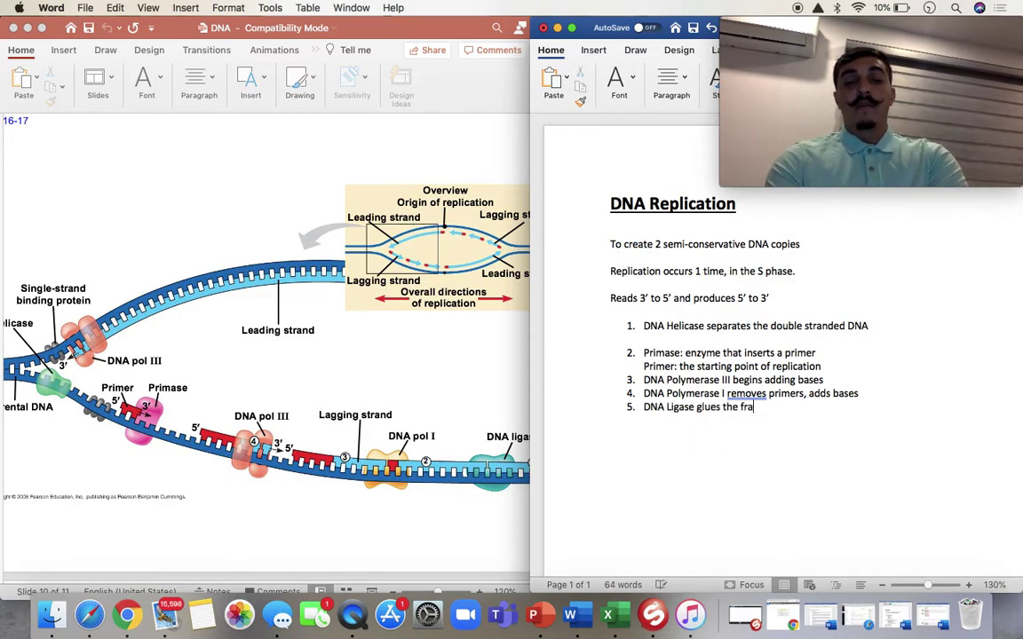
pyautogui.write('gment')
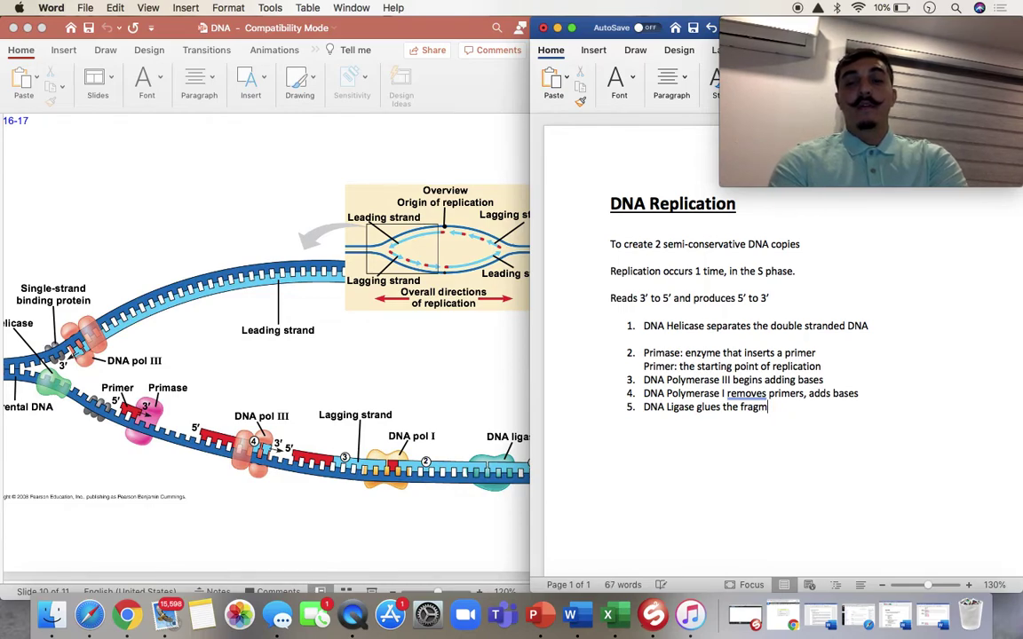
pyautogui.press('BackSpace')
pyautogui.press('BackSpace')
pyautogui.press('BackSpace')
pyautogui.write('okazak')
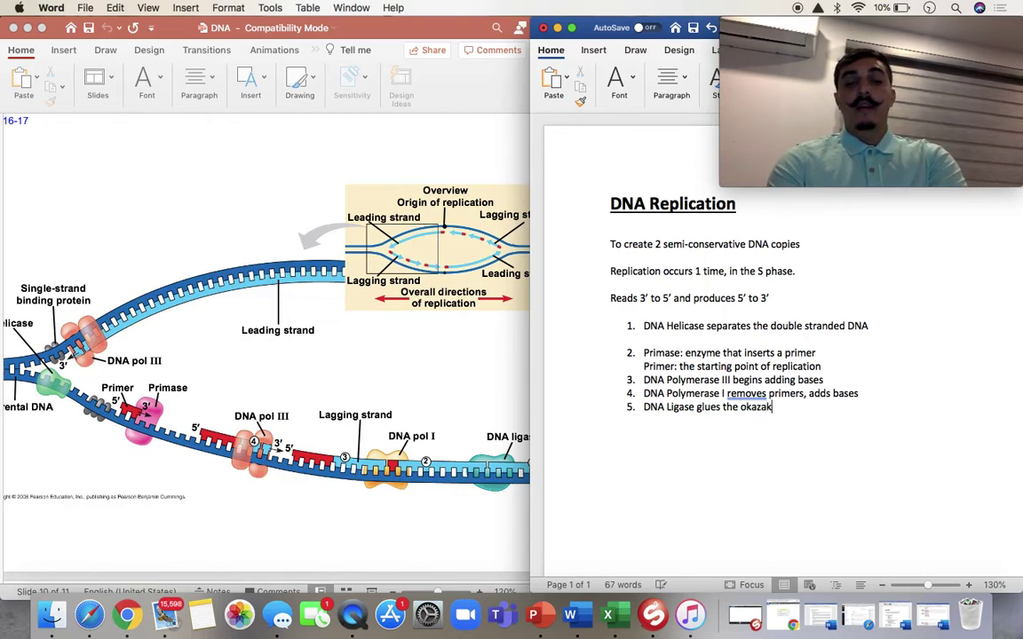
pyautogui.write('i gragments')
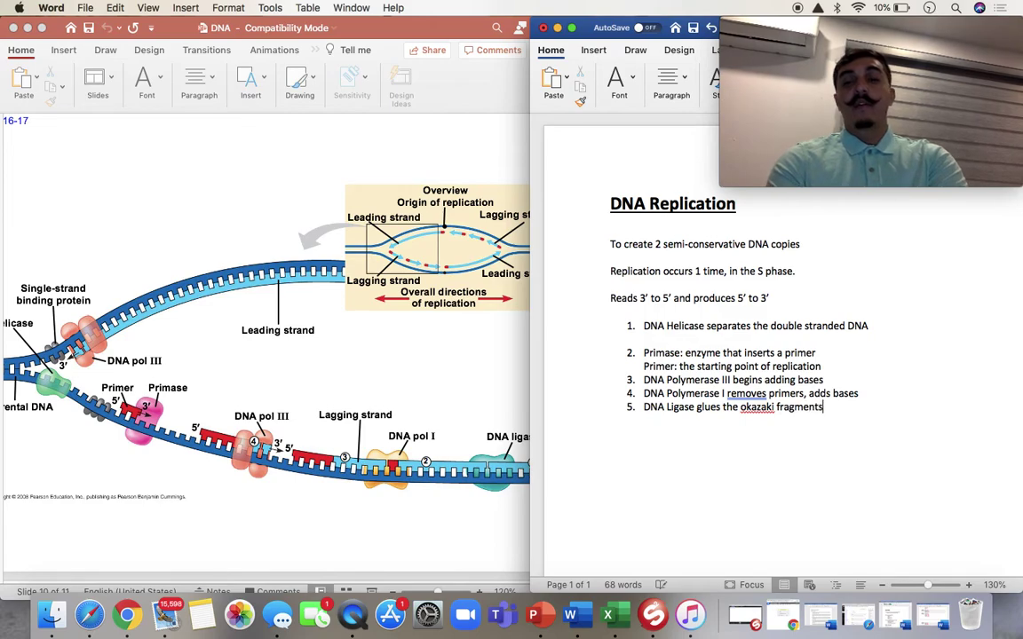
pyautogui.hscroll(3, 404, 433)
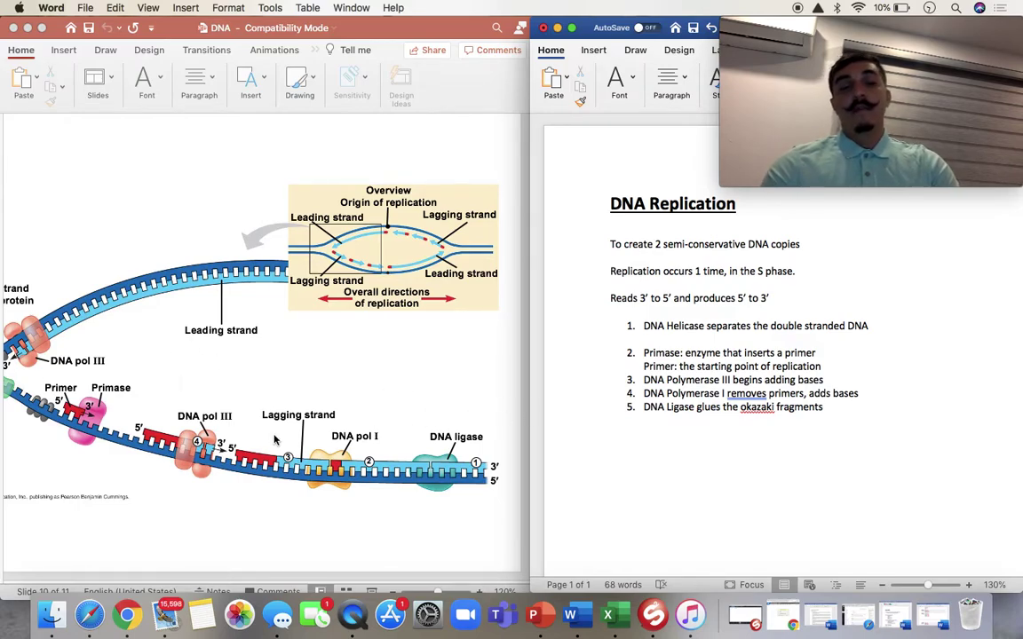
pyautogui.hscroll(-5, 275, 439)
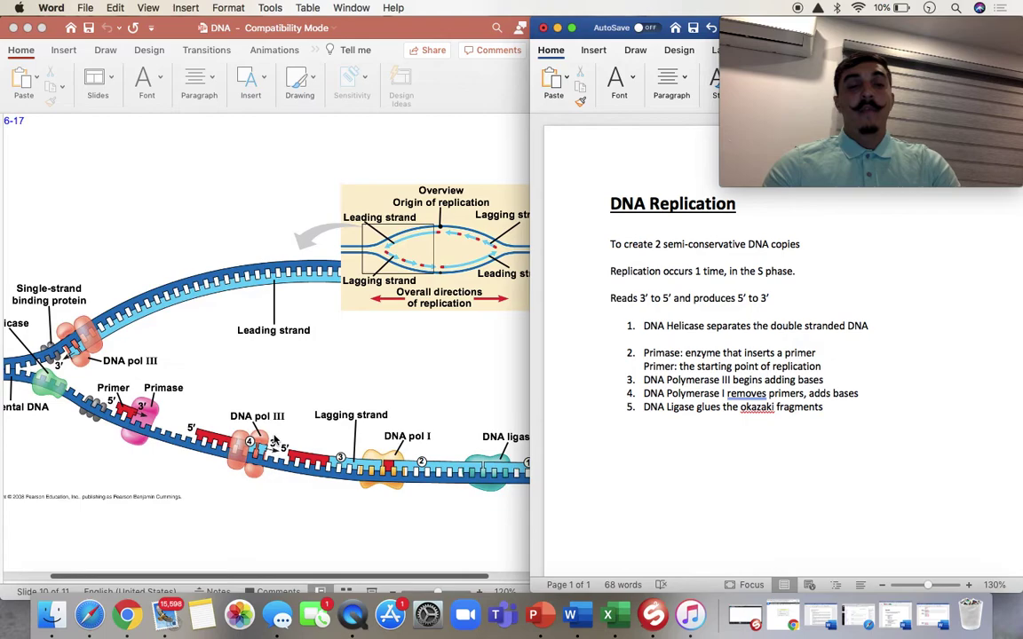
pyautogui.hscroll(-5, 274, 439)
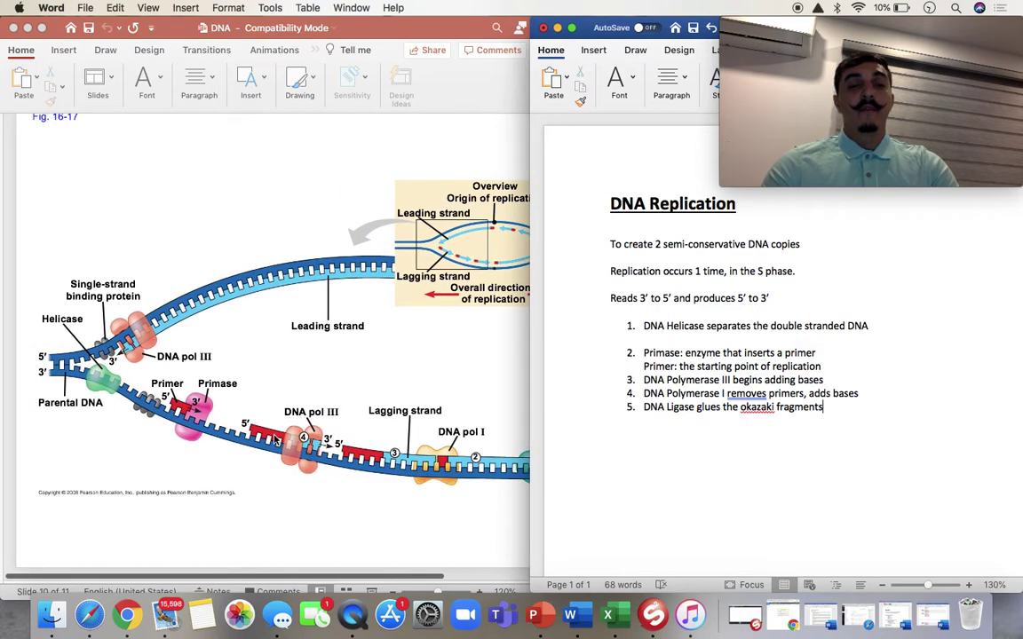
pyautogui.click(394, 593)
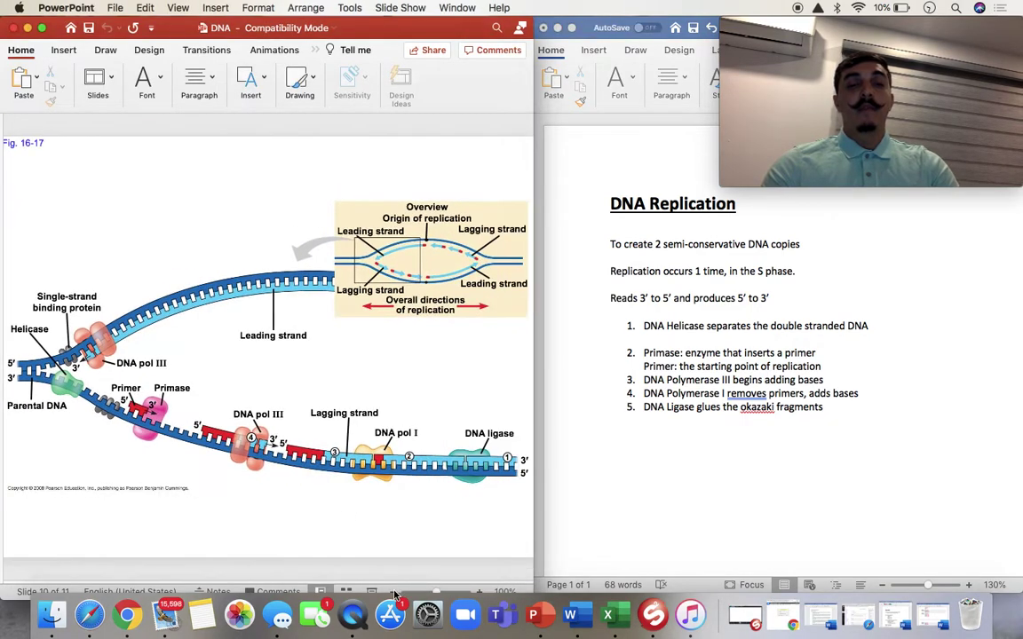
# Advance the deck from slide 10 to slide 11 of 11, Fig. 16-12b
pyautogui.scroll(-3, 285, 497)
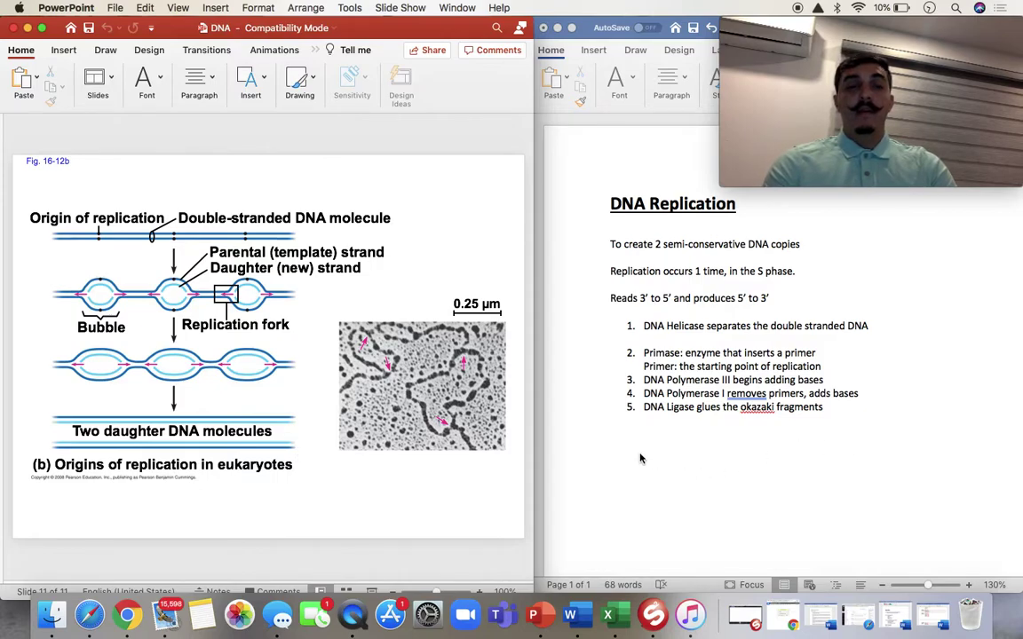
pyautogui.moveTo(793, 115)
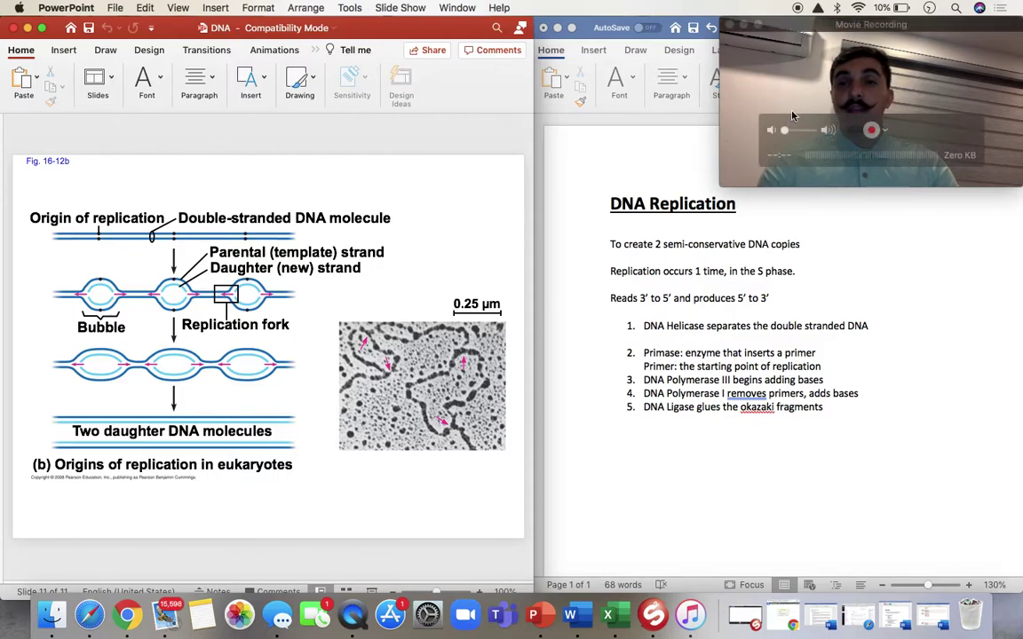